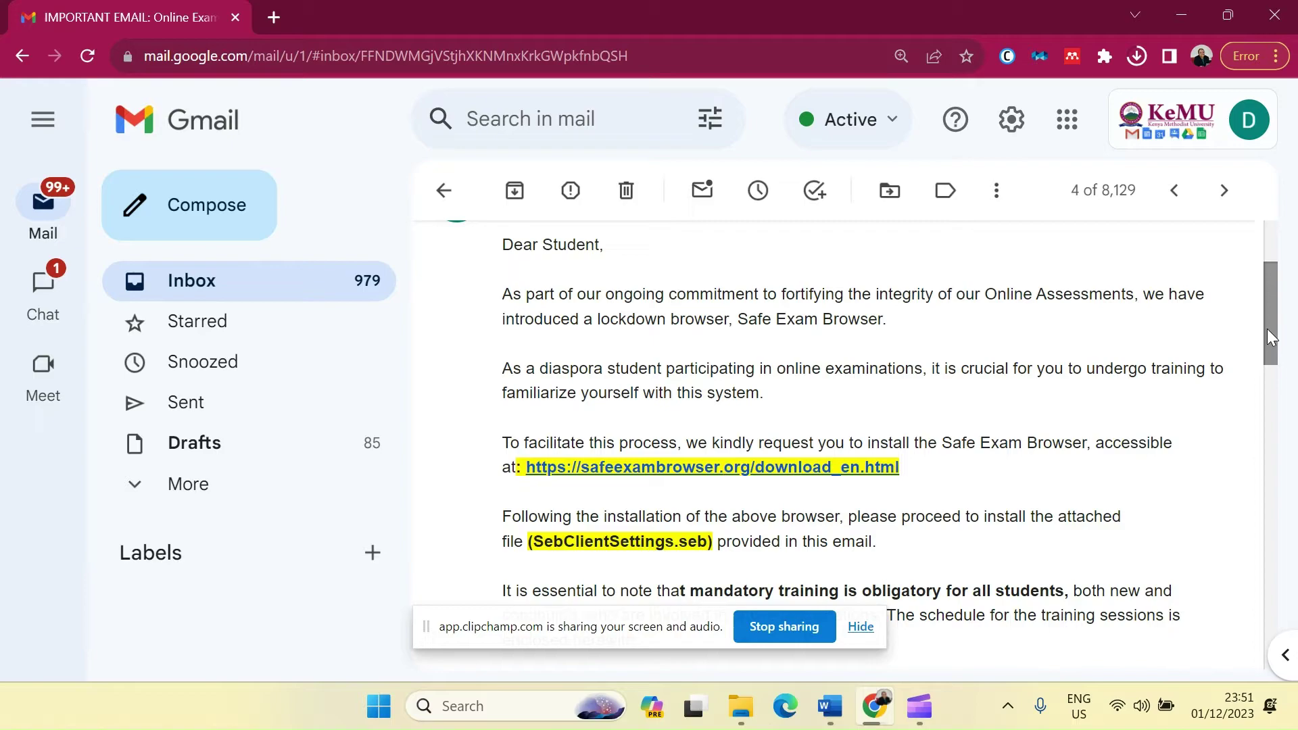
# Open safeexambrowser.org from the email and scroll to the Safe Exam Browser 3.5.0 for Windows download
pyautogui.click(697, 472)
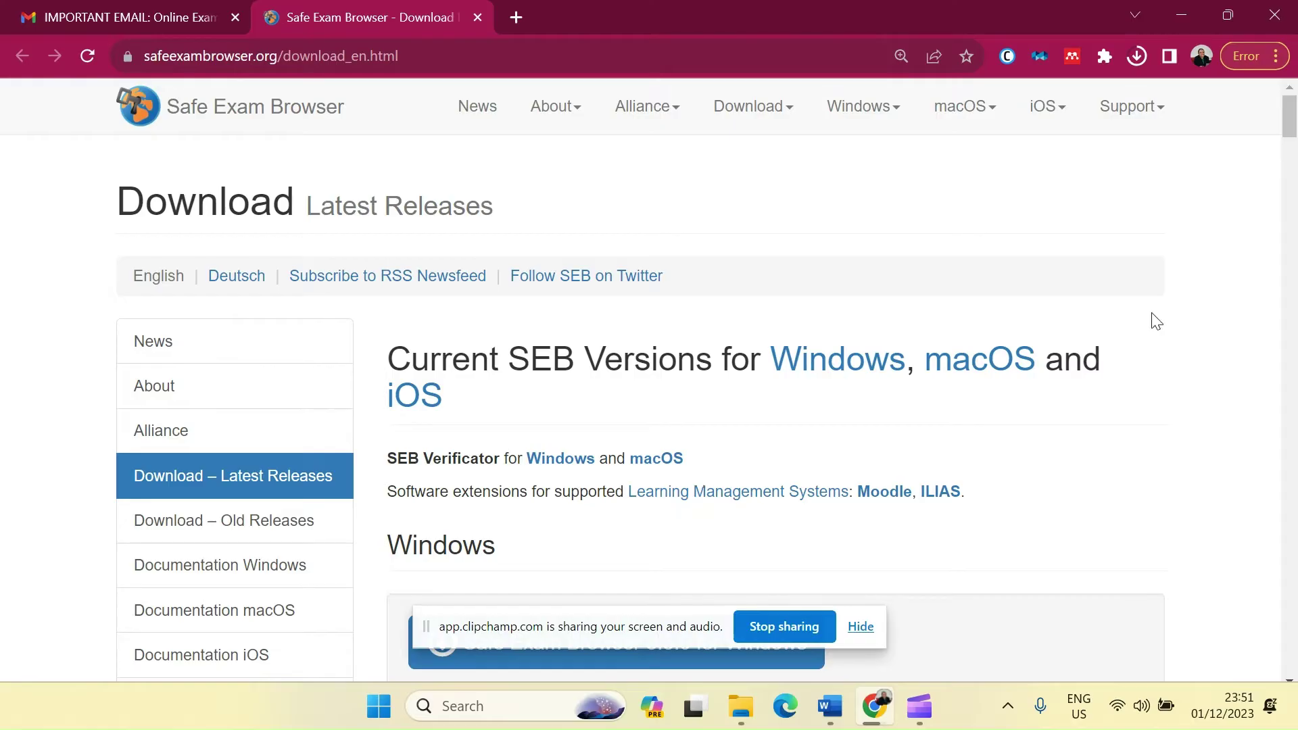
pyautogui.scroll(-1, 1291, 135)
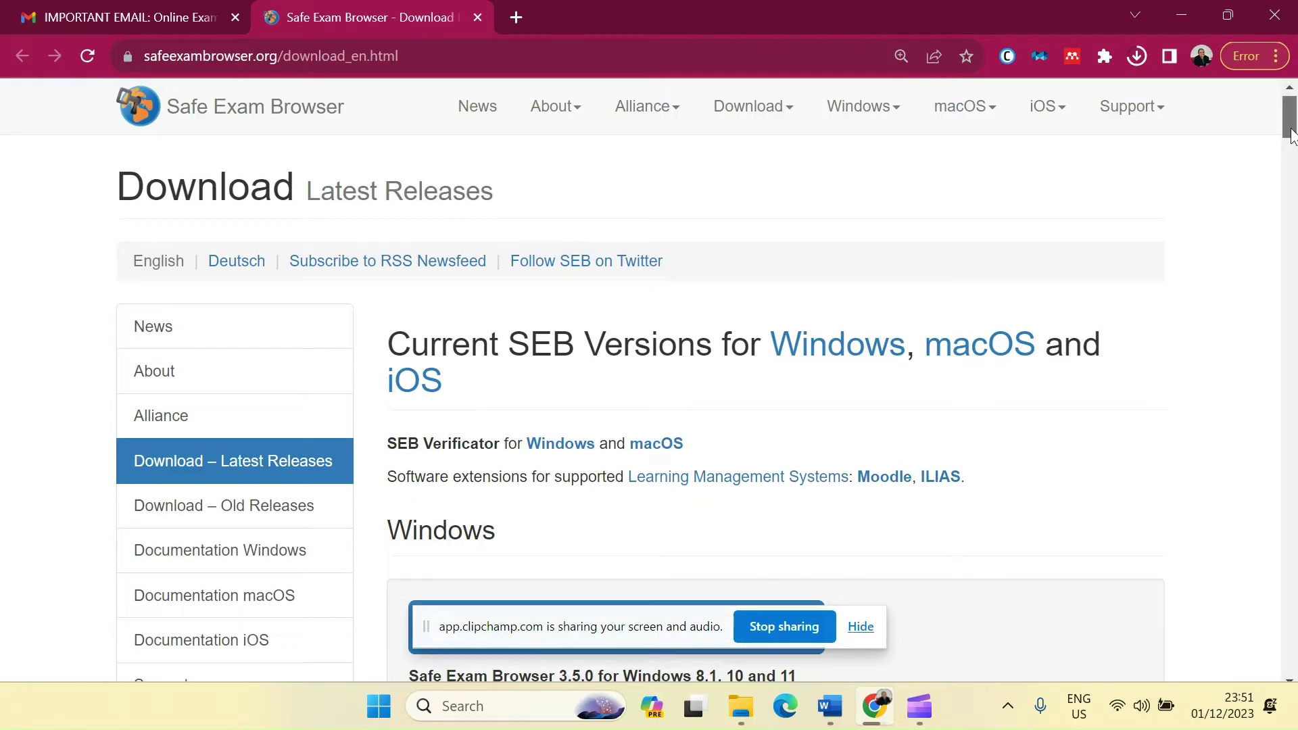
pyautogui.moveTo(1291, 135); pyautogui.dragTo(1293, 147)
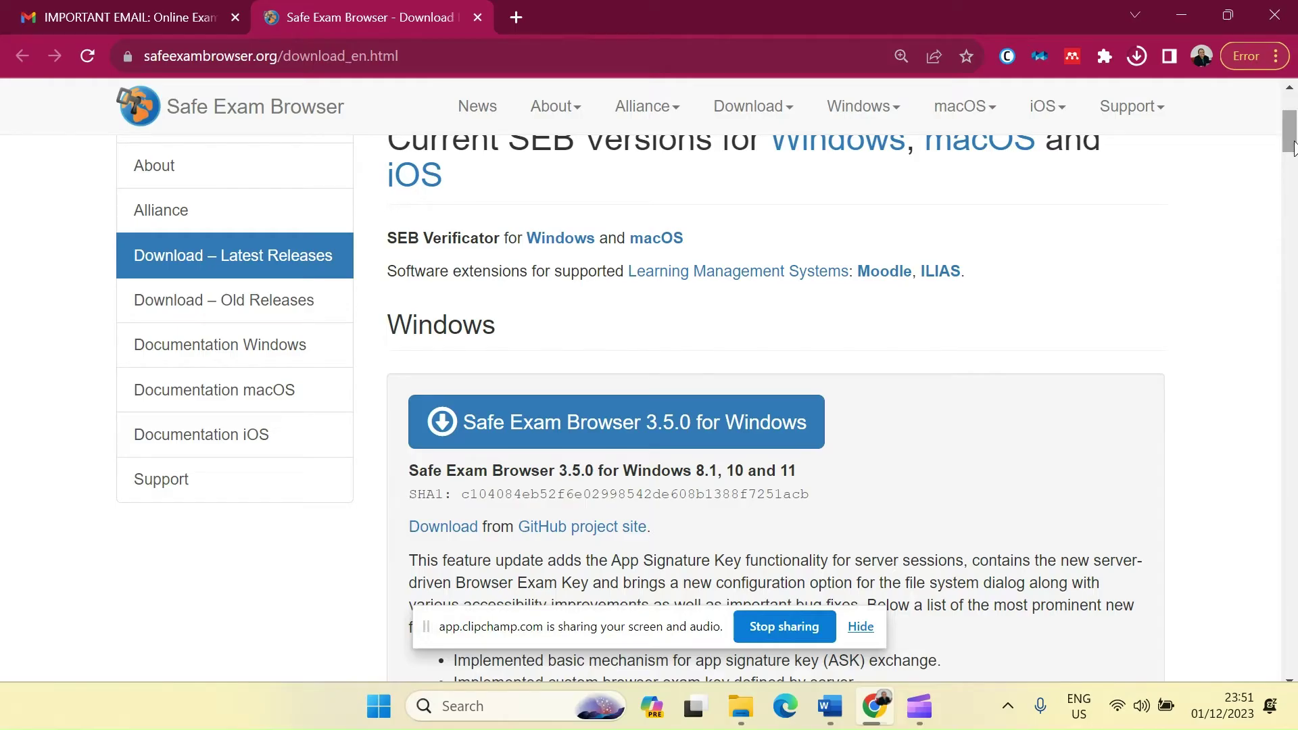
pyautogui.scroll(1, 1292, 145)
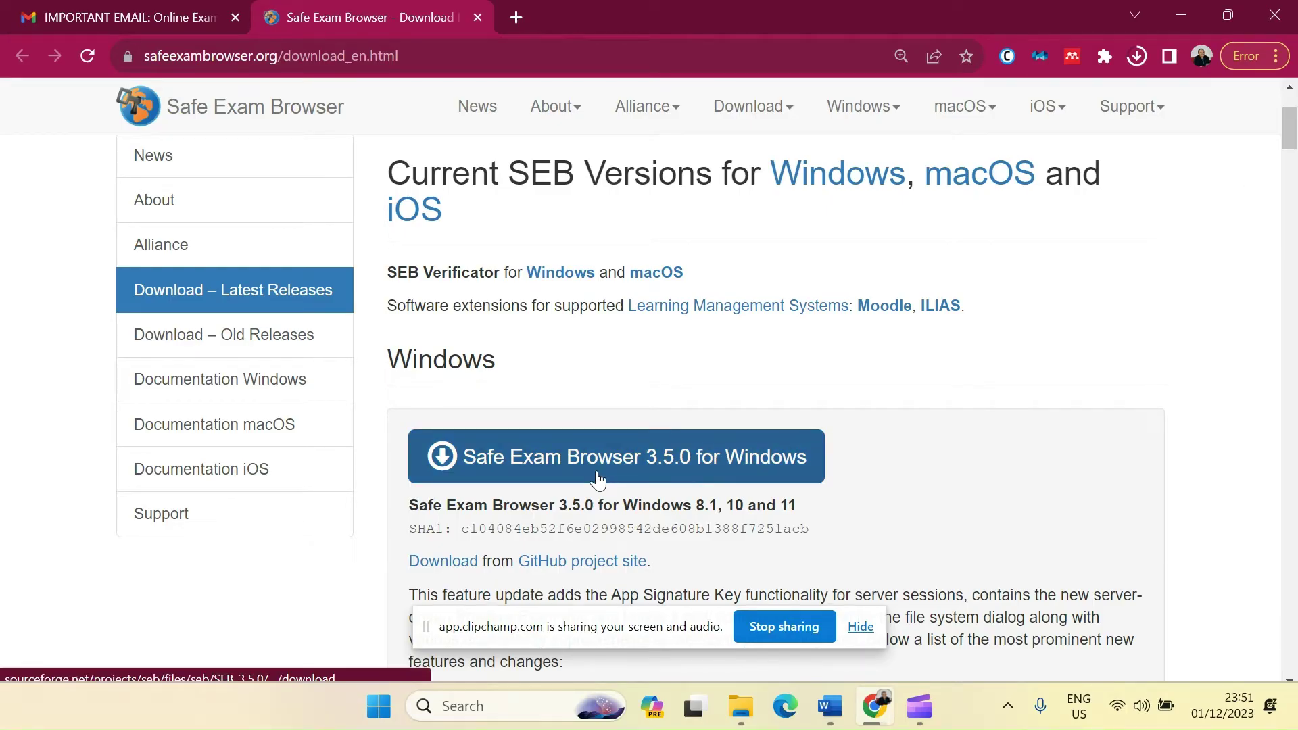
pyautogui.moveTo(1290, 139); pyautogui.dragTo(1292, 196)
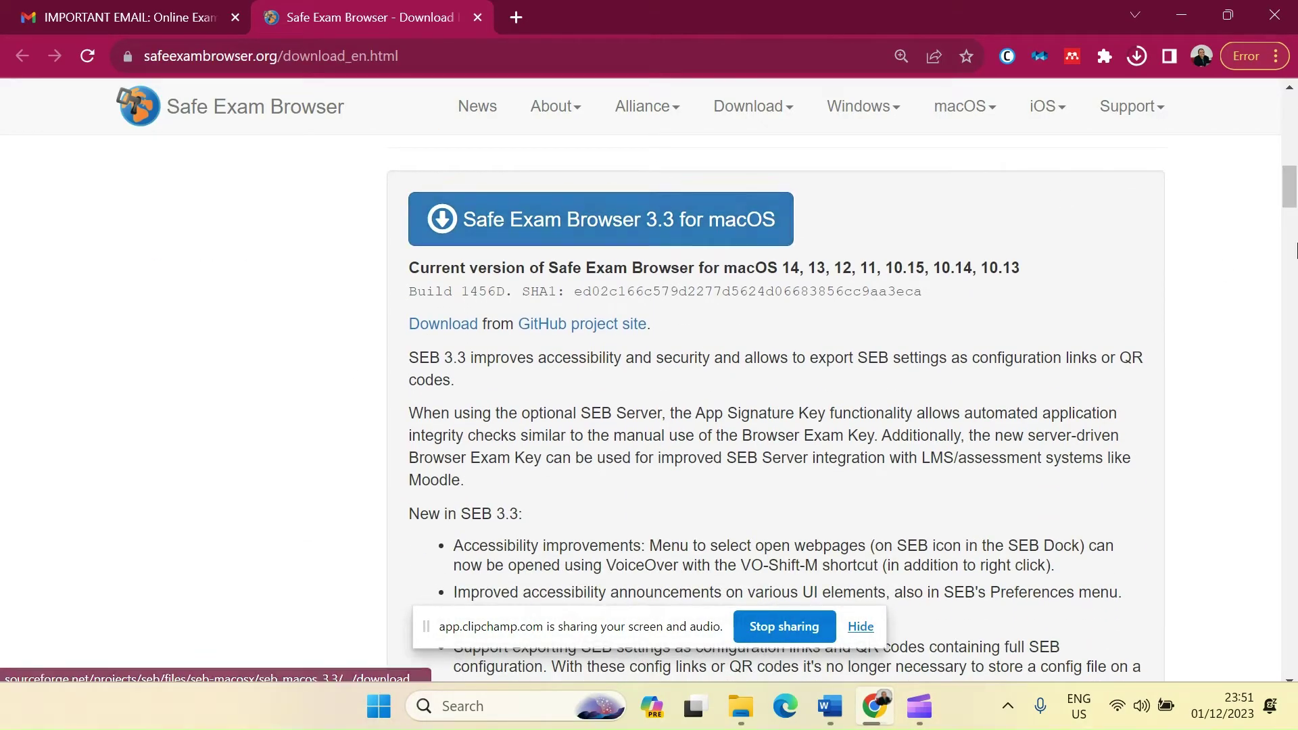
pyautogui.moveTo(1293, 206); pyautogui.dragTo(1294, 390)
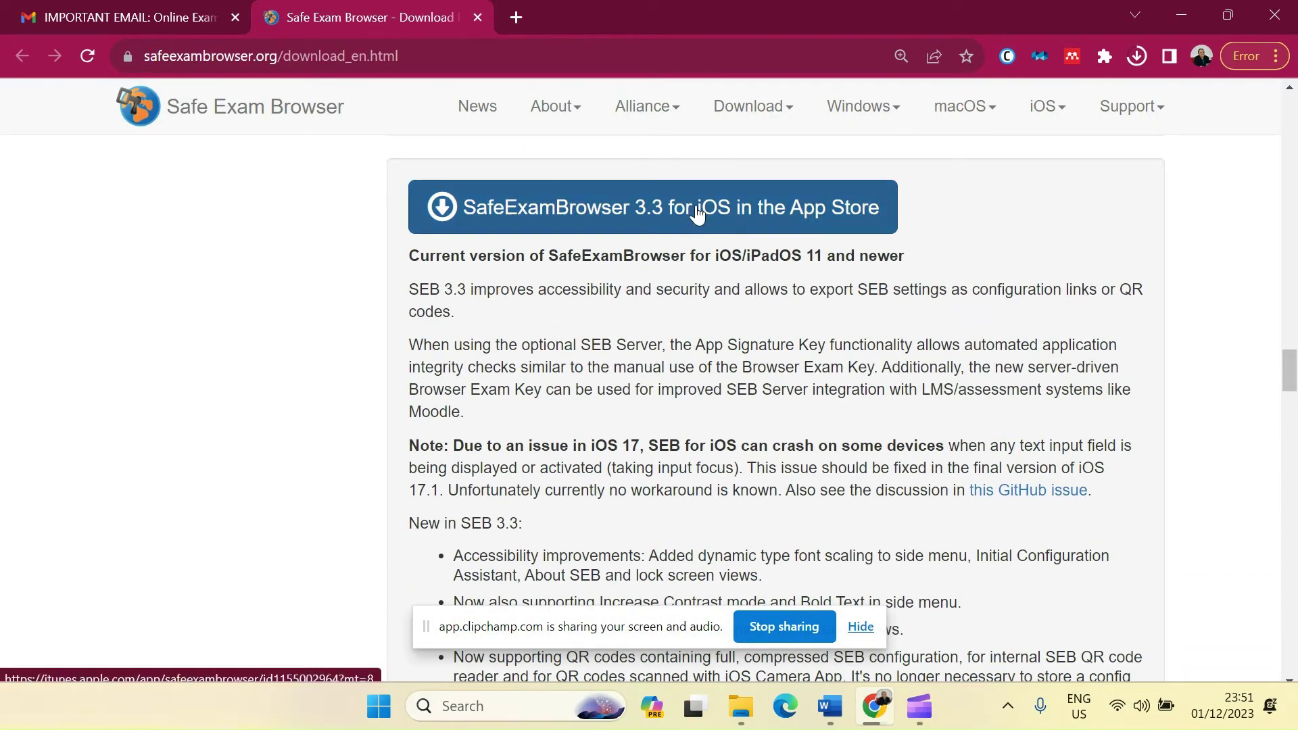
pyautogui.moveTo(1294, 382); pyautogui.dragTo(1294, 88)
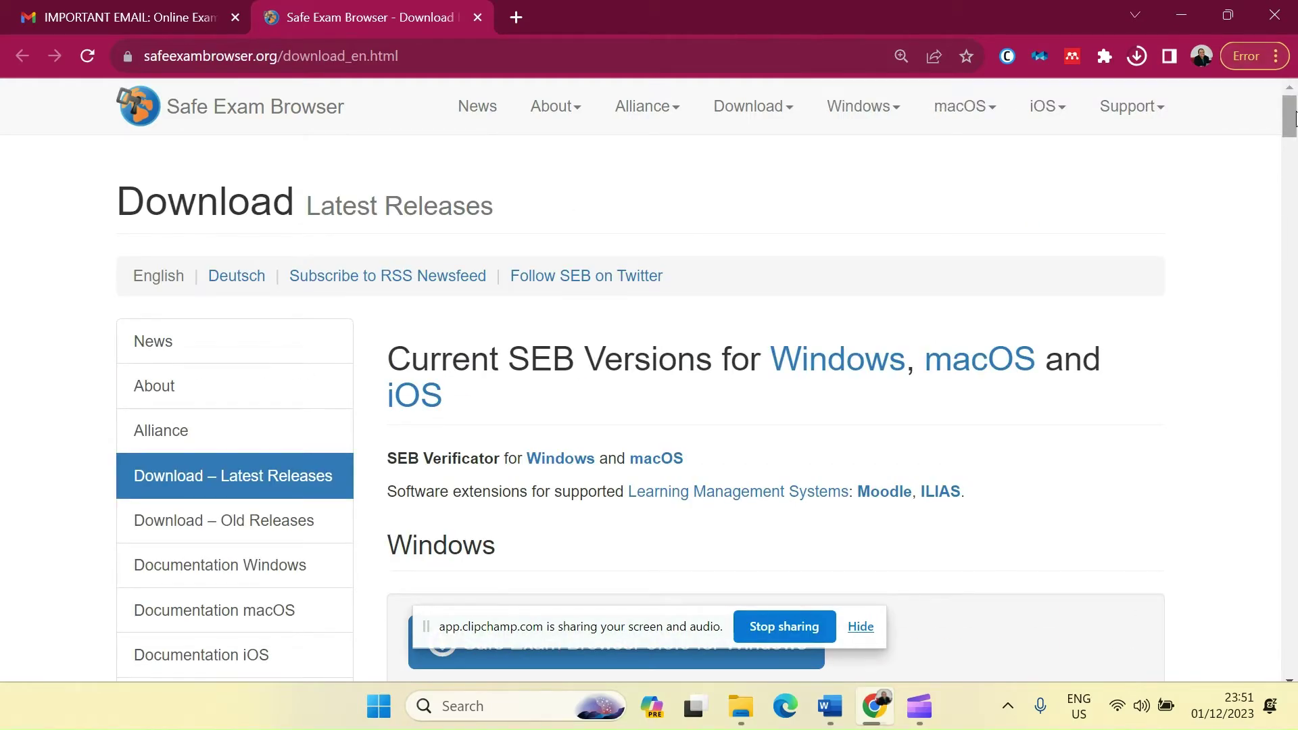
pyautogui.moveTo(1293, 121)
pyautogui.mouseDown()
pyautogui.moveTo(1293, 166)
pyautogui.moveTo(1293, 134)
pyautogui.mouseUp()
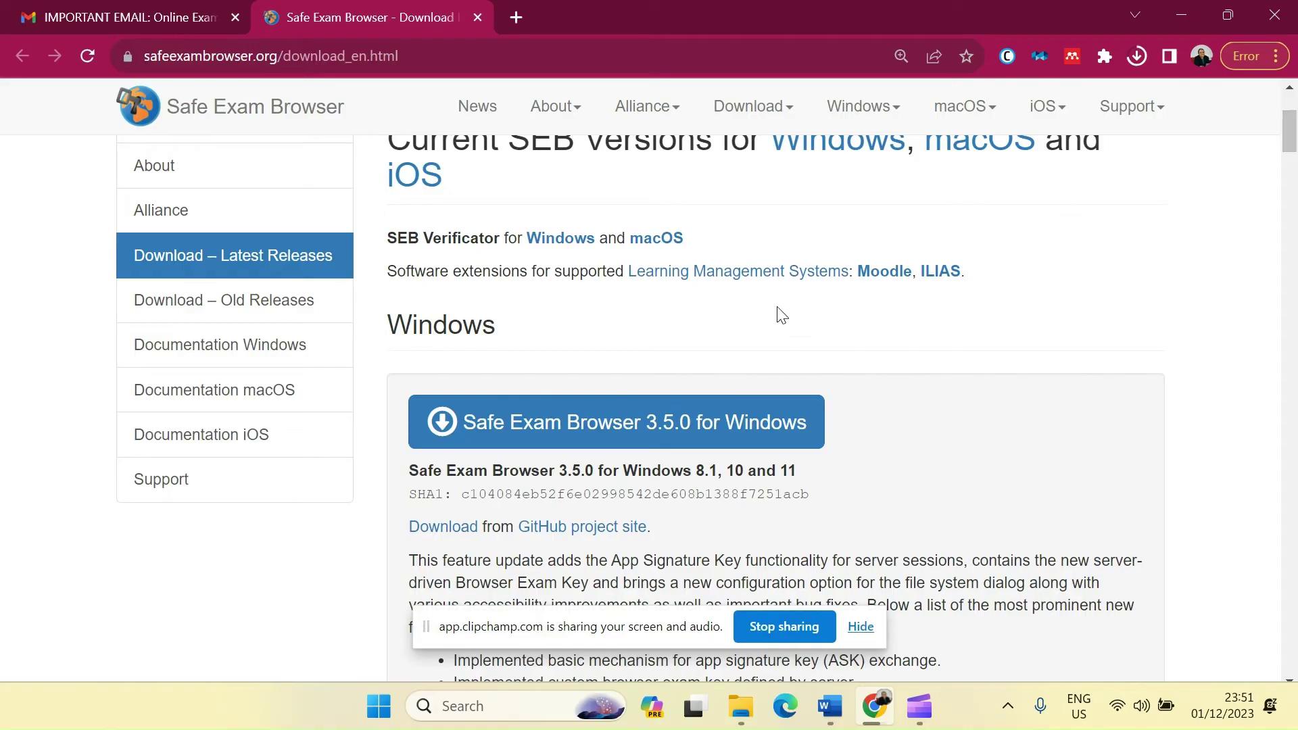
# Start downloading the SEB 3.5.0 Windows installer from SourceForge and resume the paused download
pyautogui.click(669, 422)
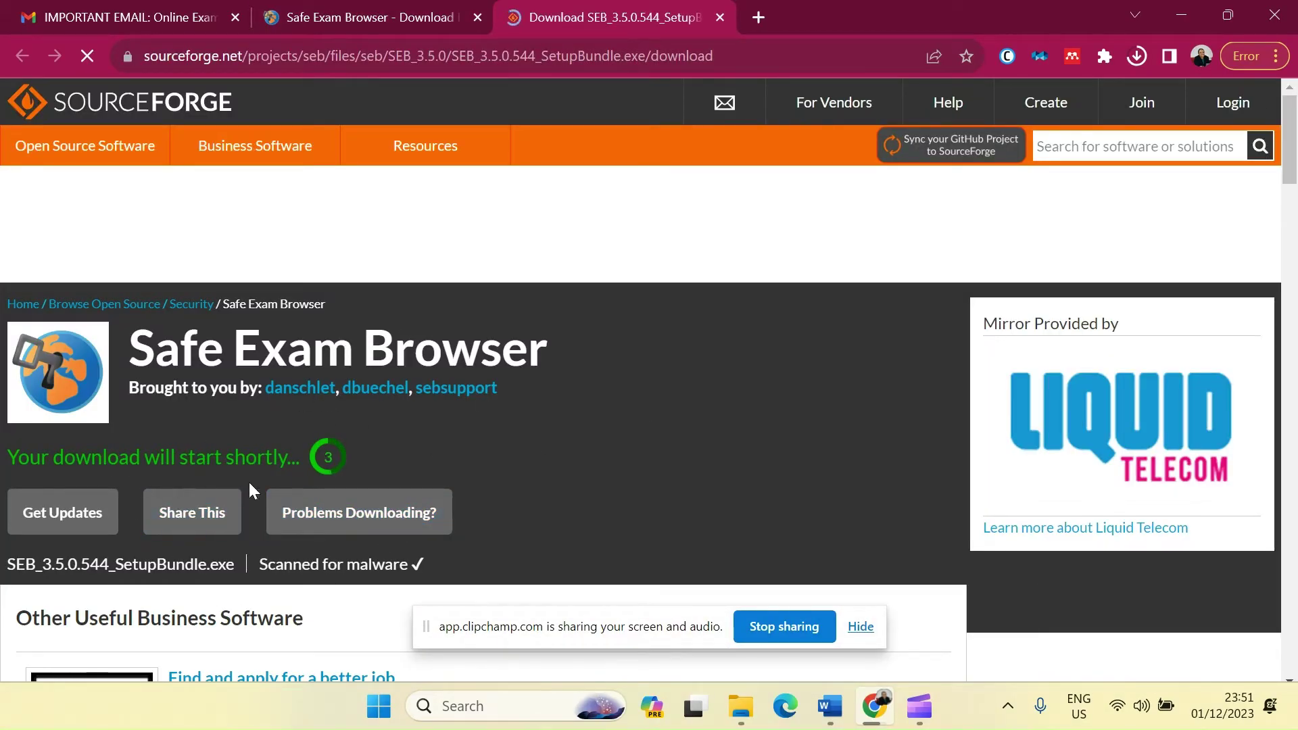
pyautogui.click(1137, 57)
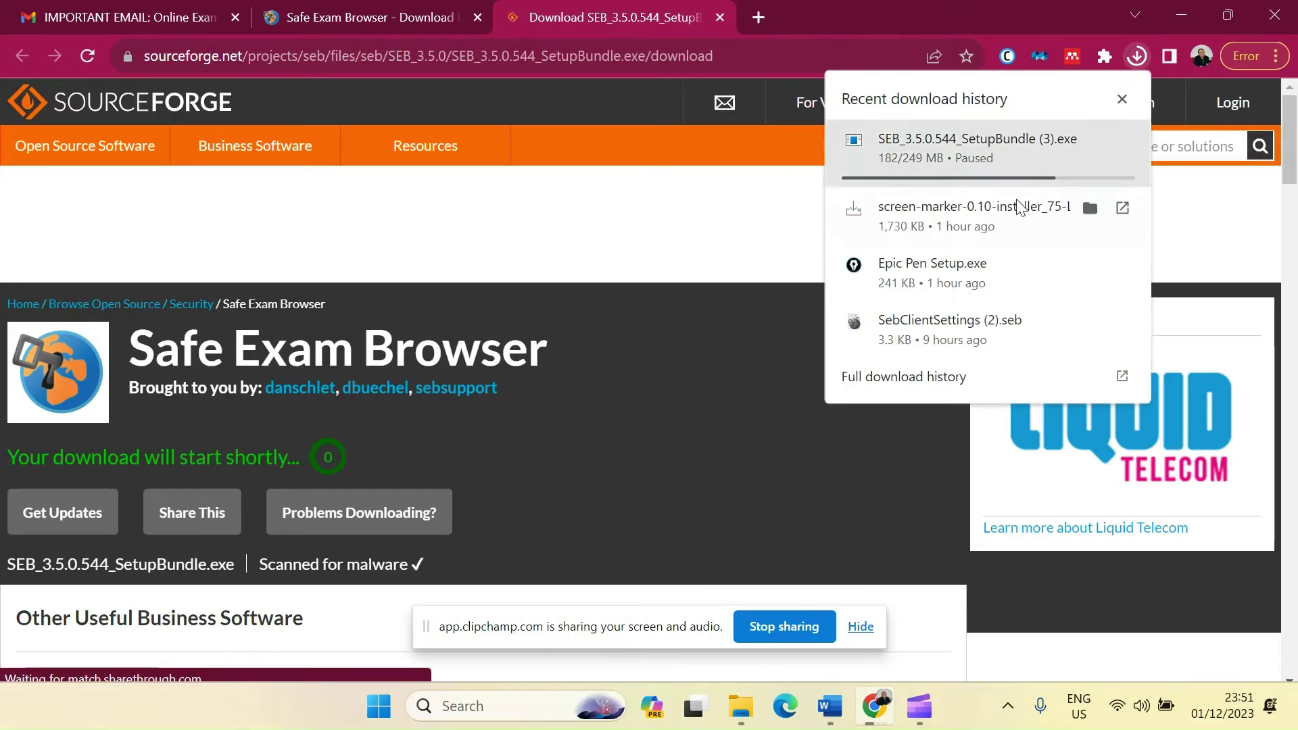
pyautogui.click(1091, 140)
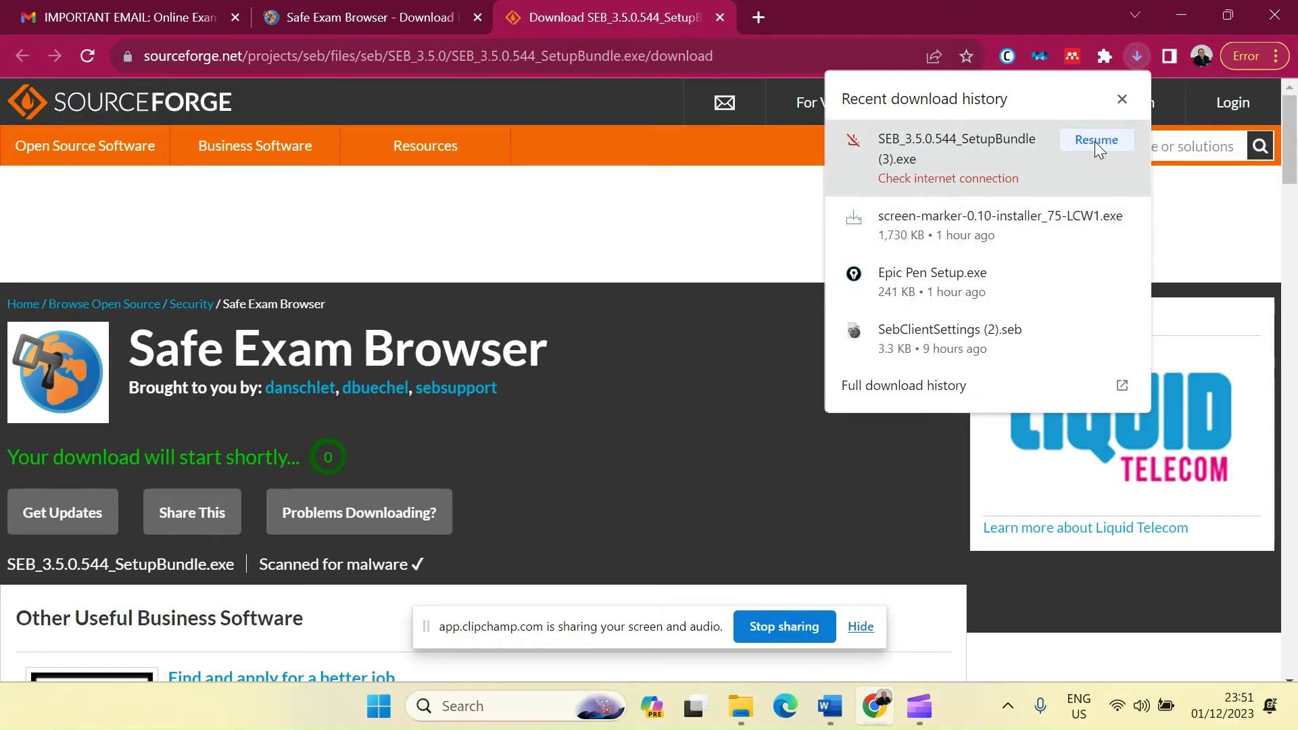
pyautogui.click(1096, 143)
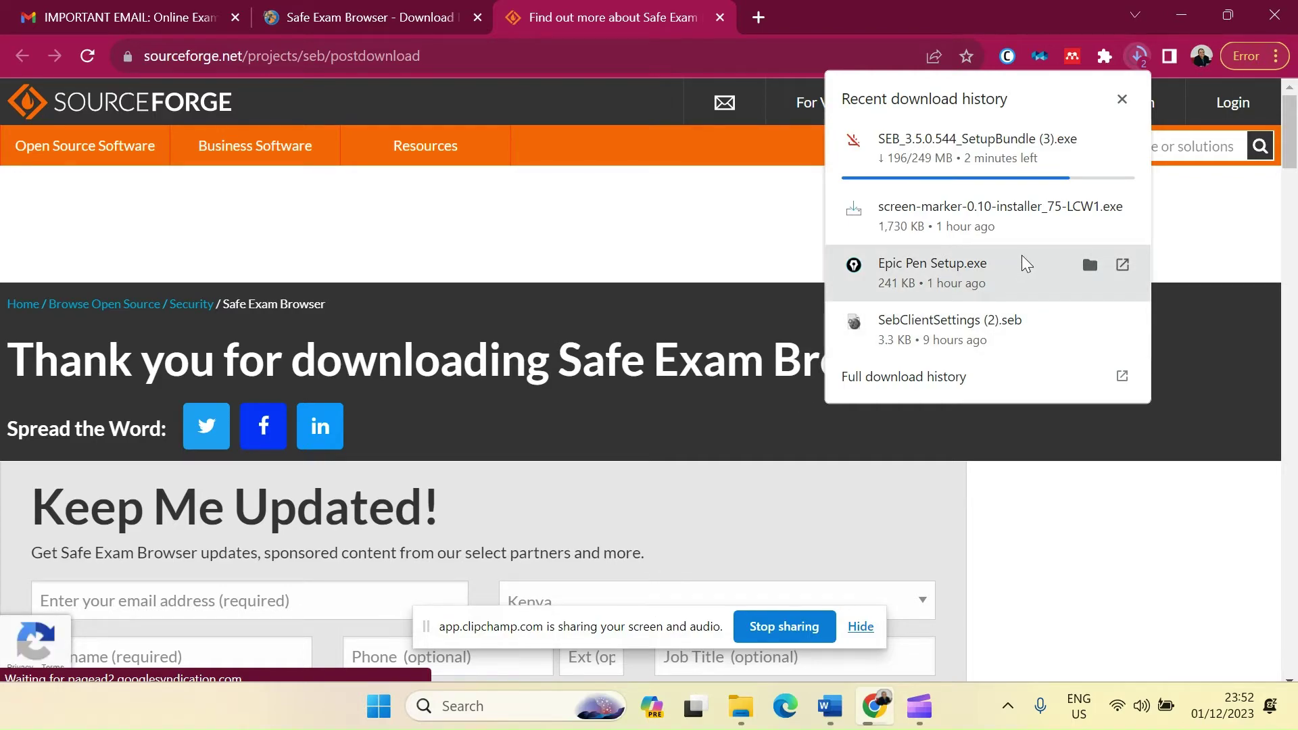
pyautogui.click(808, 221)
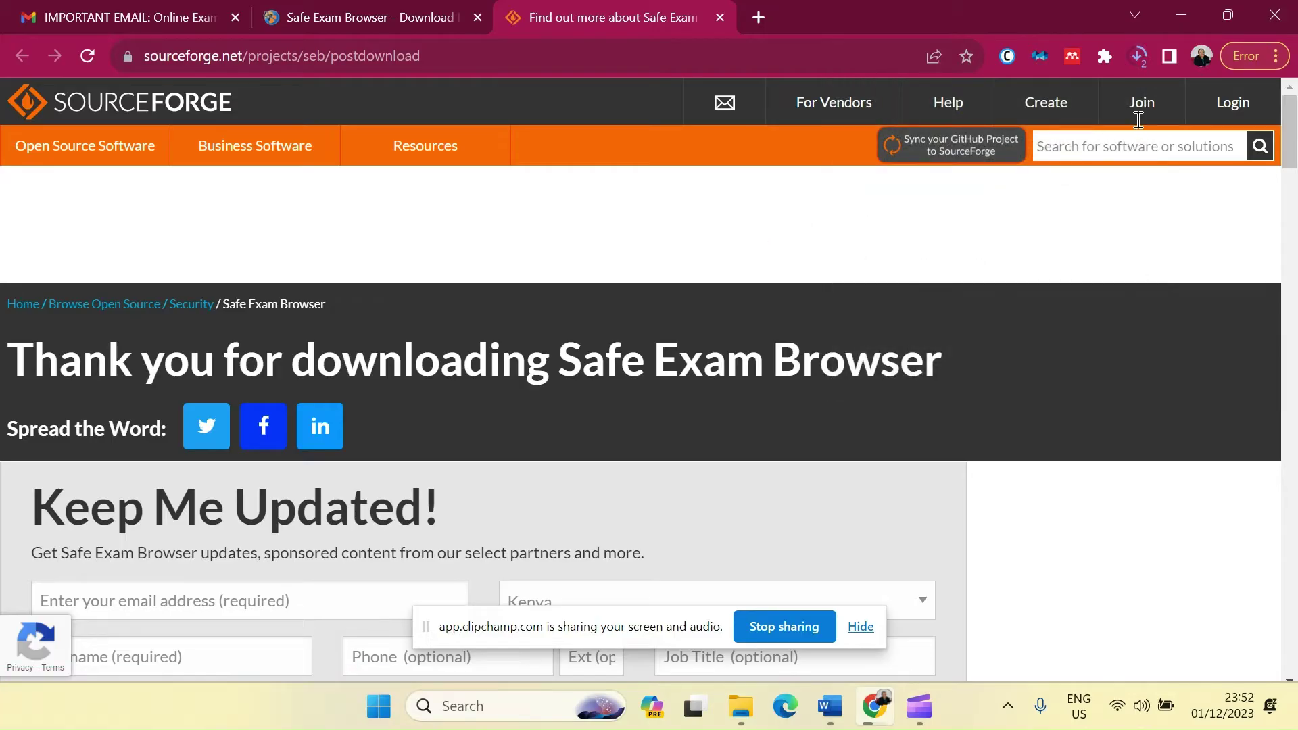
# Cancel the duplicate SEB_3.5.0.544_SetupBundle (4).exe entry in Chrome's downloads list
pyautogui.click(1137, 60)
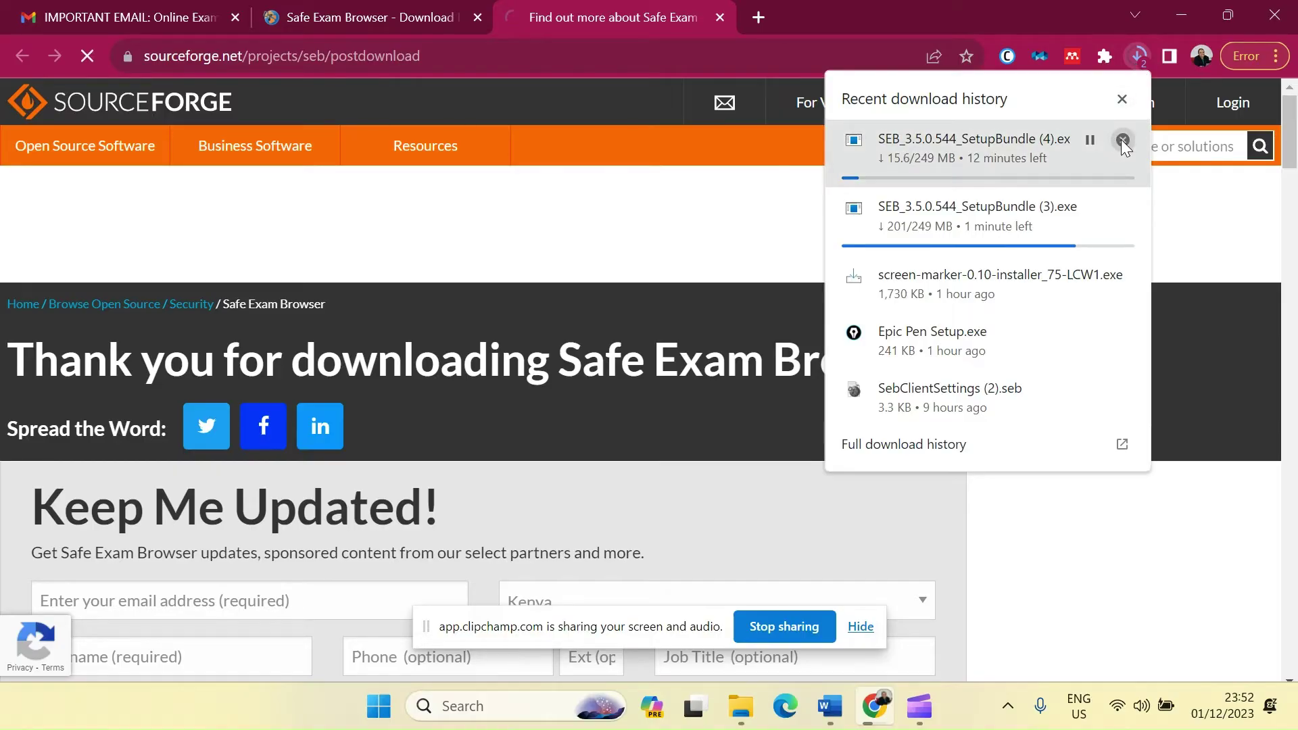
pyautogui.click(1122, 139)
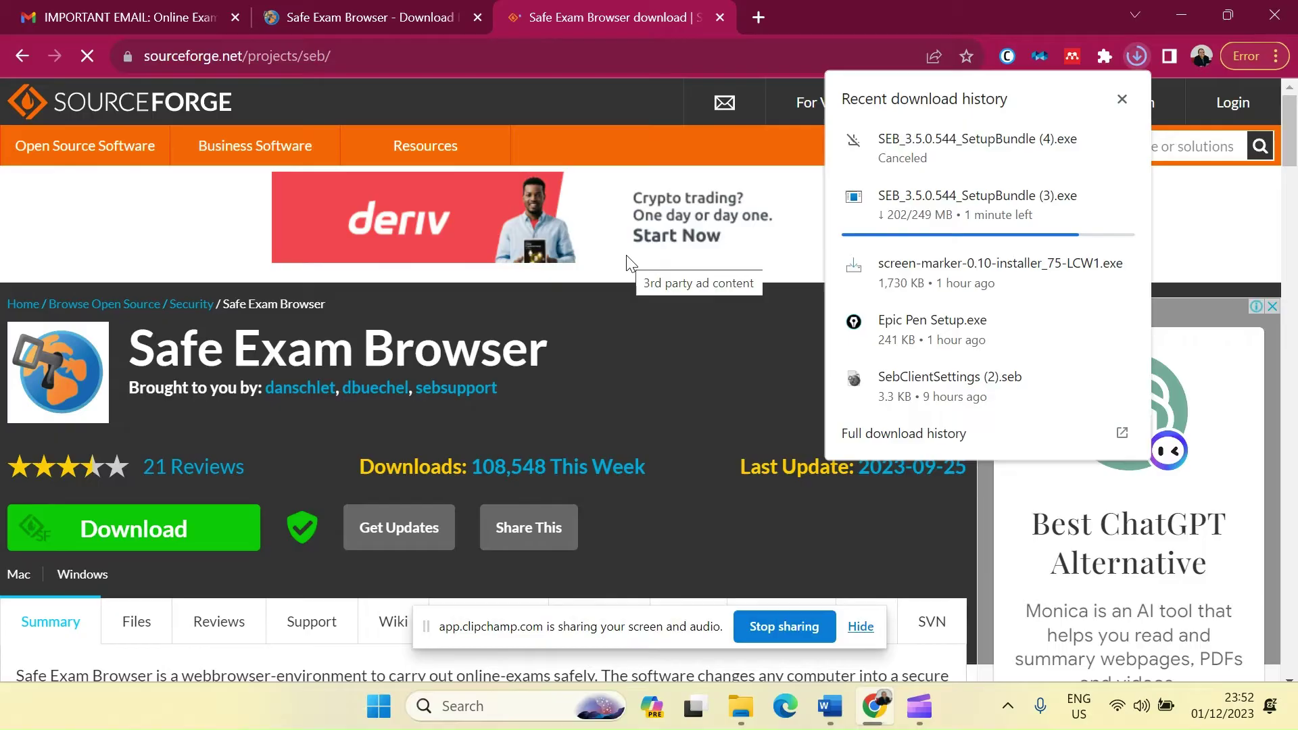
pyautogui.click(1232, 255)
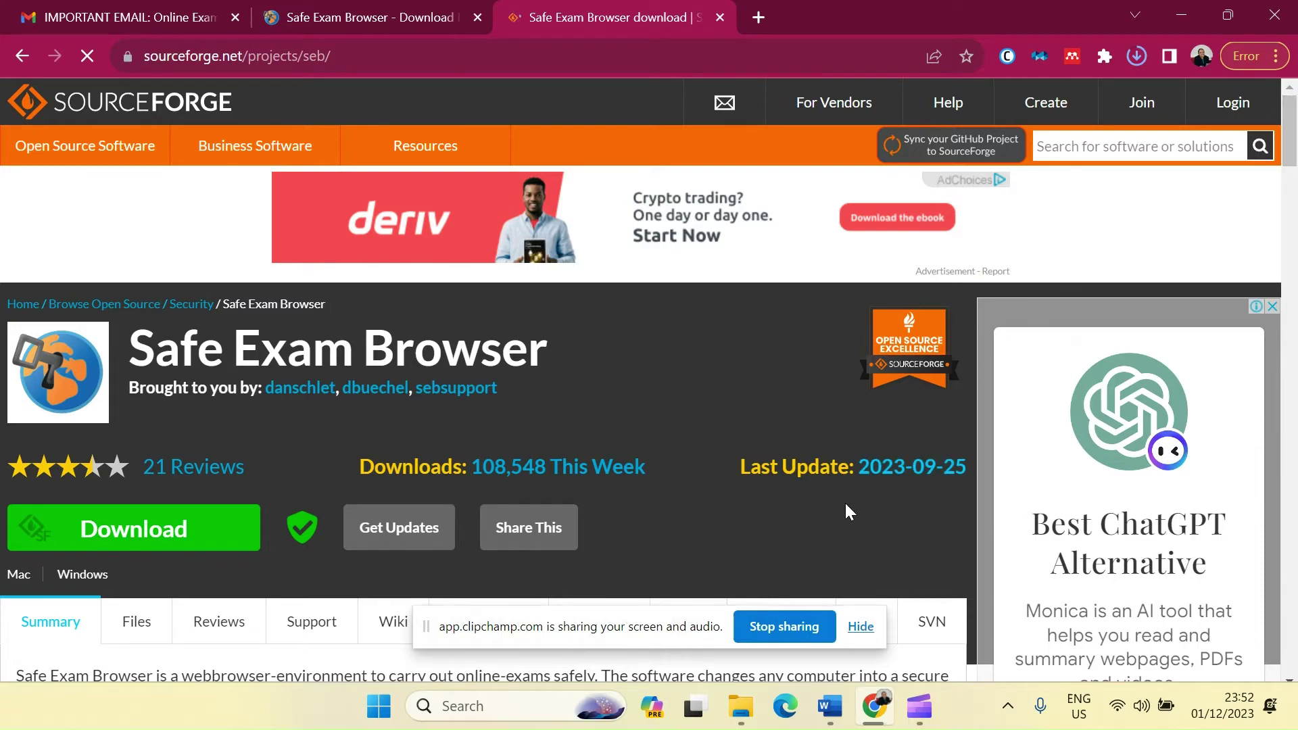
# Open File Explorer's Downloads folder, showing the partial Unconfirmed 645980.crdownload installer file
pyautogui.click(741, 713)
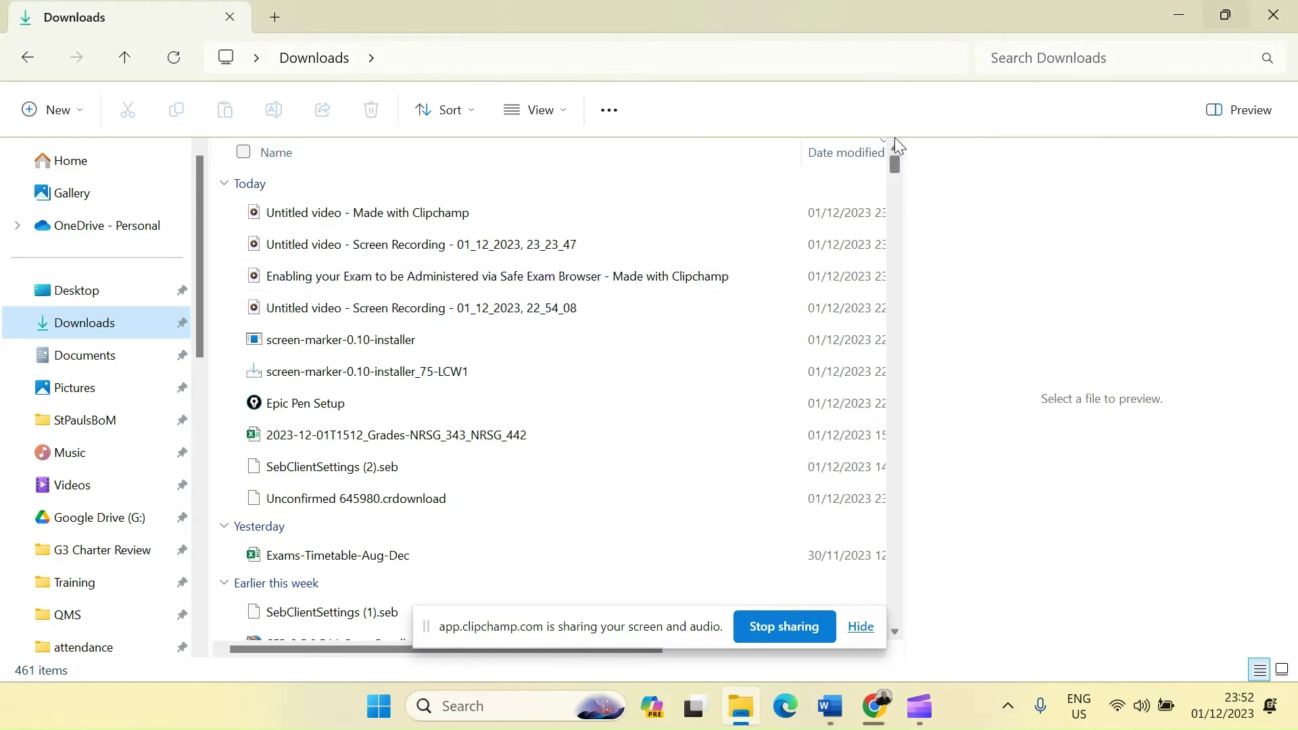
pyautogui.click(58, 331)
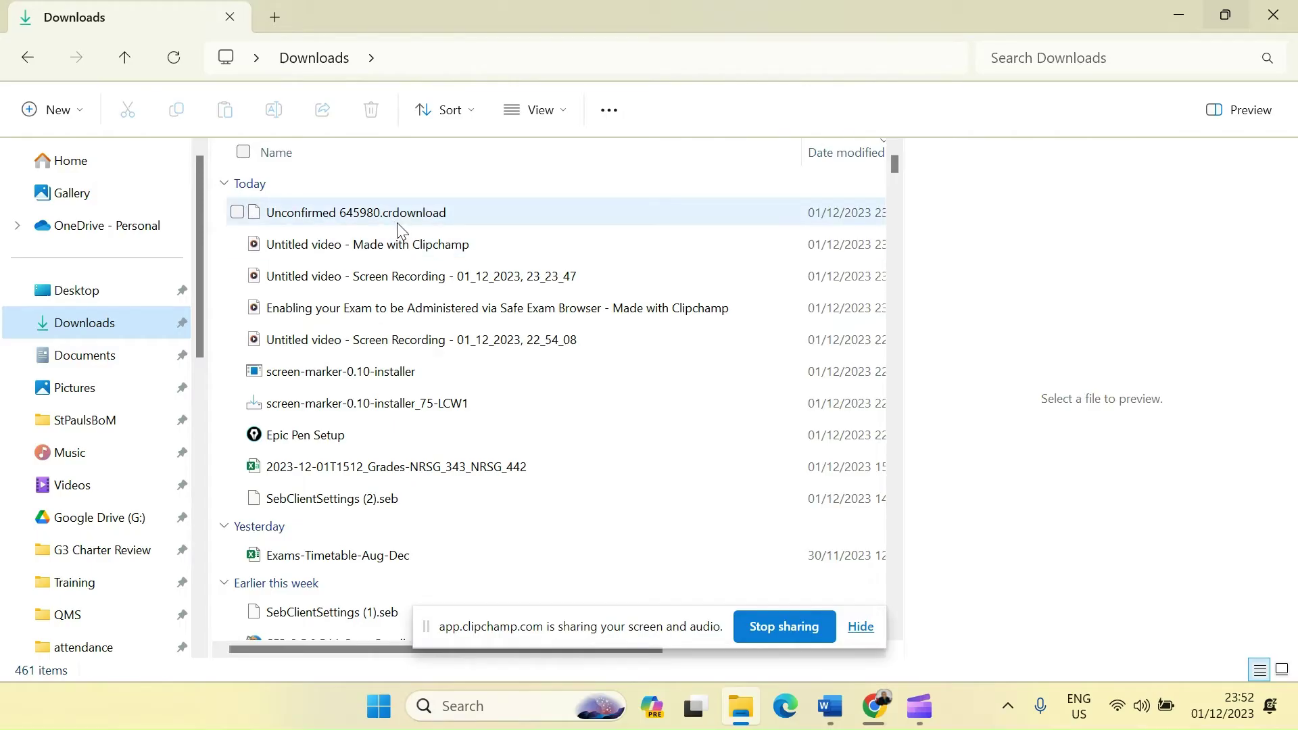
# Check the installer download's progress in Chrome, then return to File Explorer's Downloads folder
pyautogui.click(874, 706)
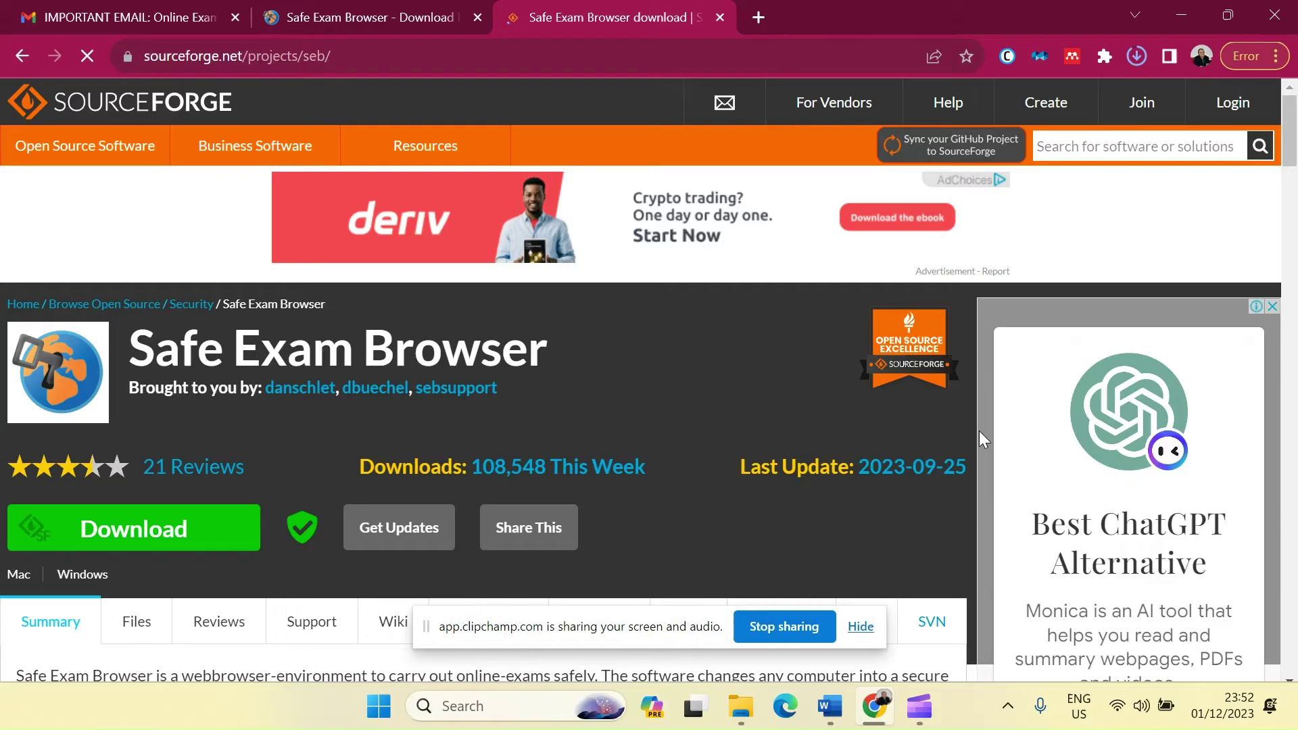
pyautogui.click(1138, 57)
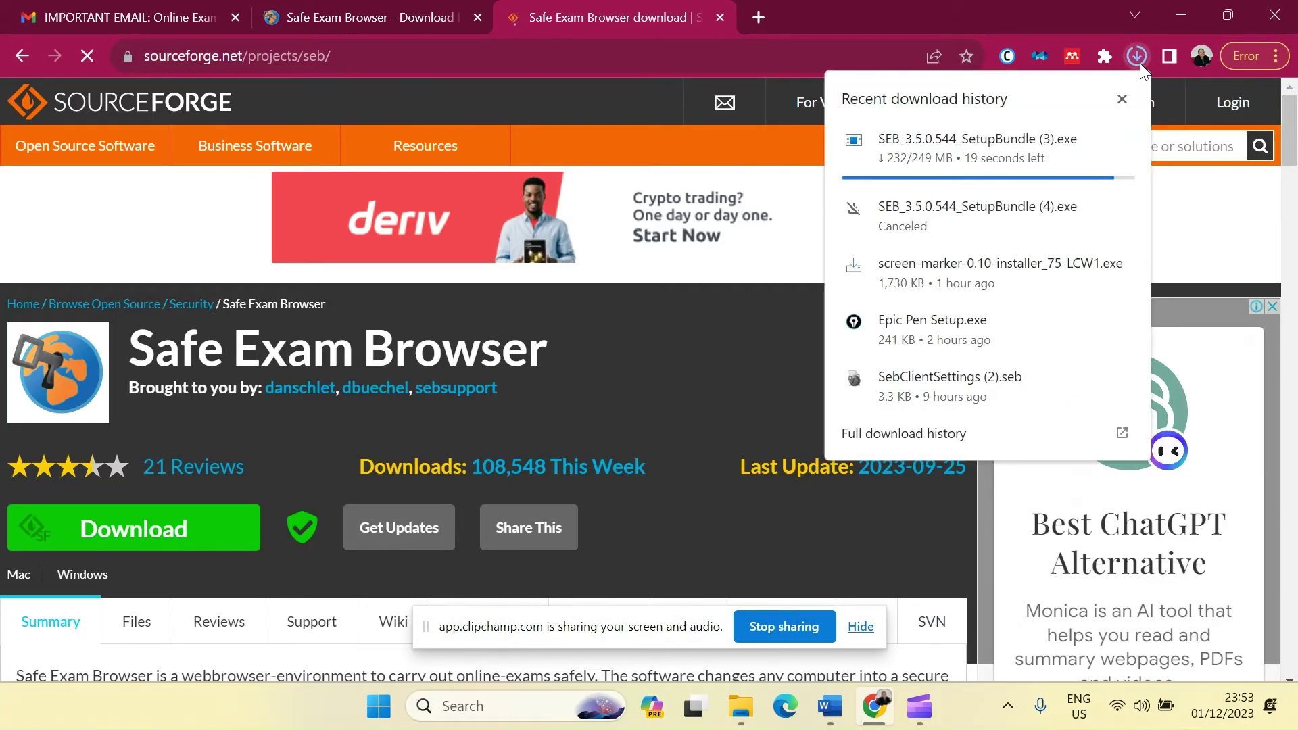
pyautogui.click(1138, 57)
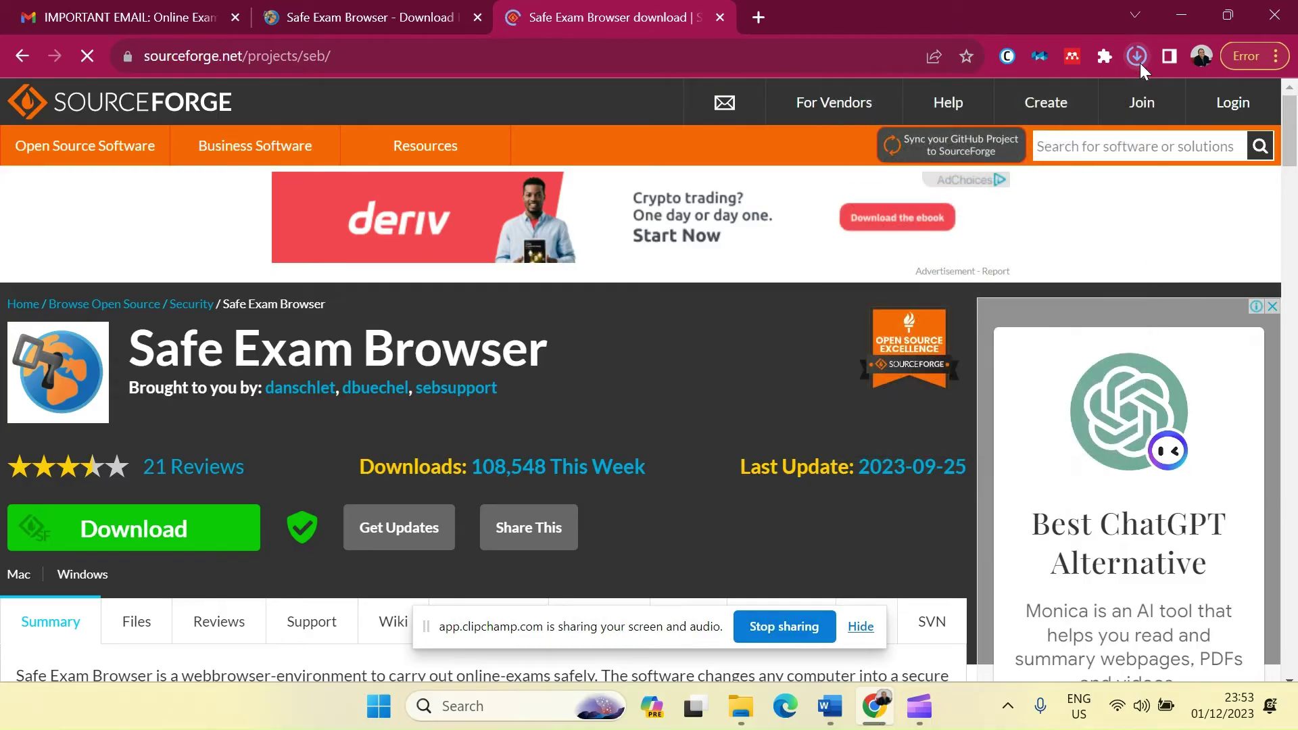
pyautogui.click(744, 715)
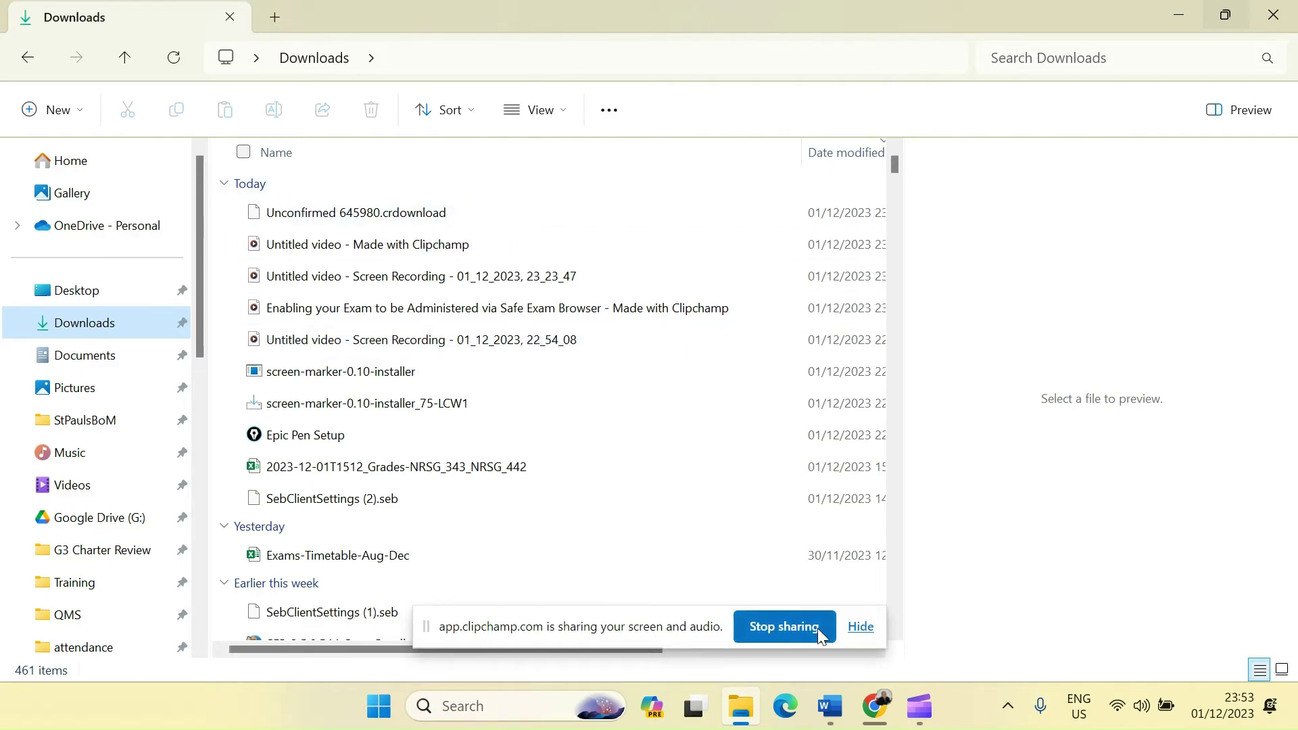
# Wait until SEB_3.5.0.544_SetupBundle (3) replaces the .crdownload file in Downloads
pyautogui.moveTo(905, 719)
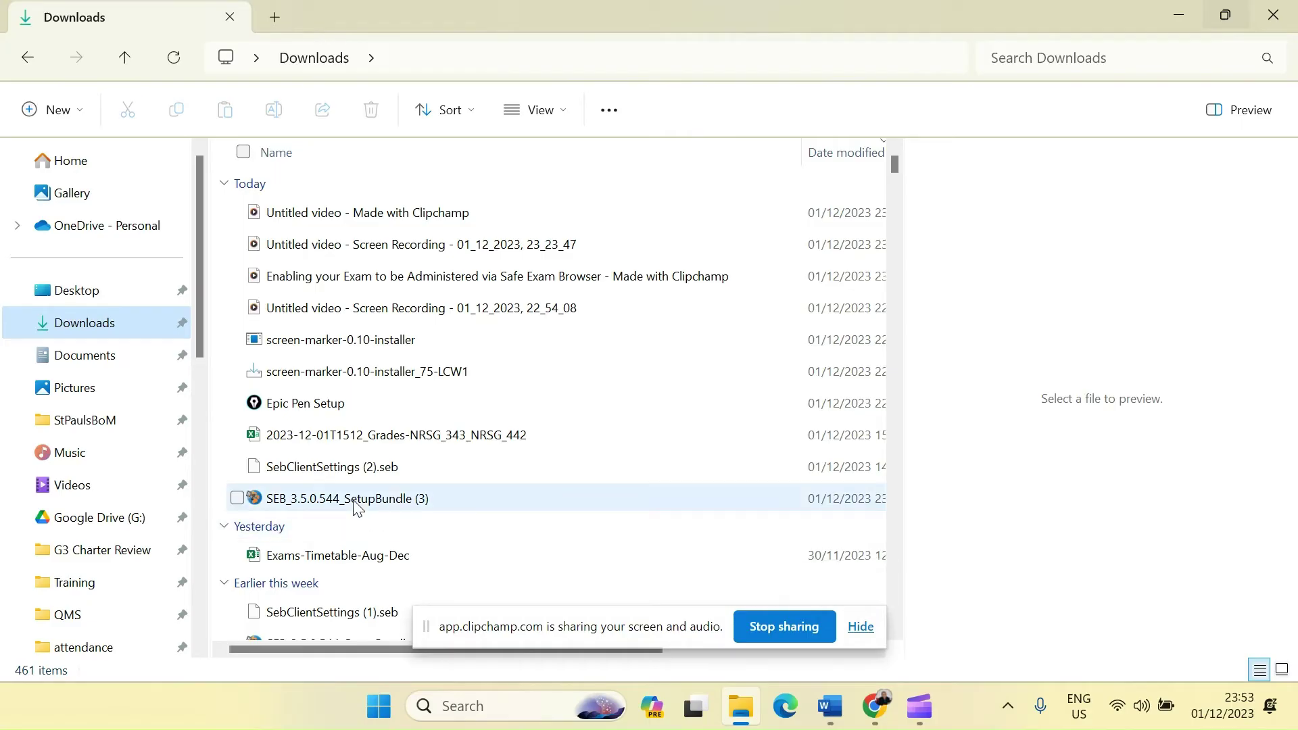
# Run SEB_3.5.0.544_SetupBundle, agree to the license terms, and start the installation
pyautogui.moveTo(358, 509)
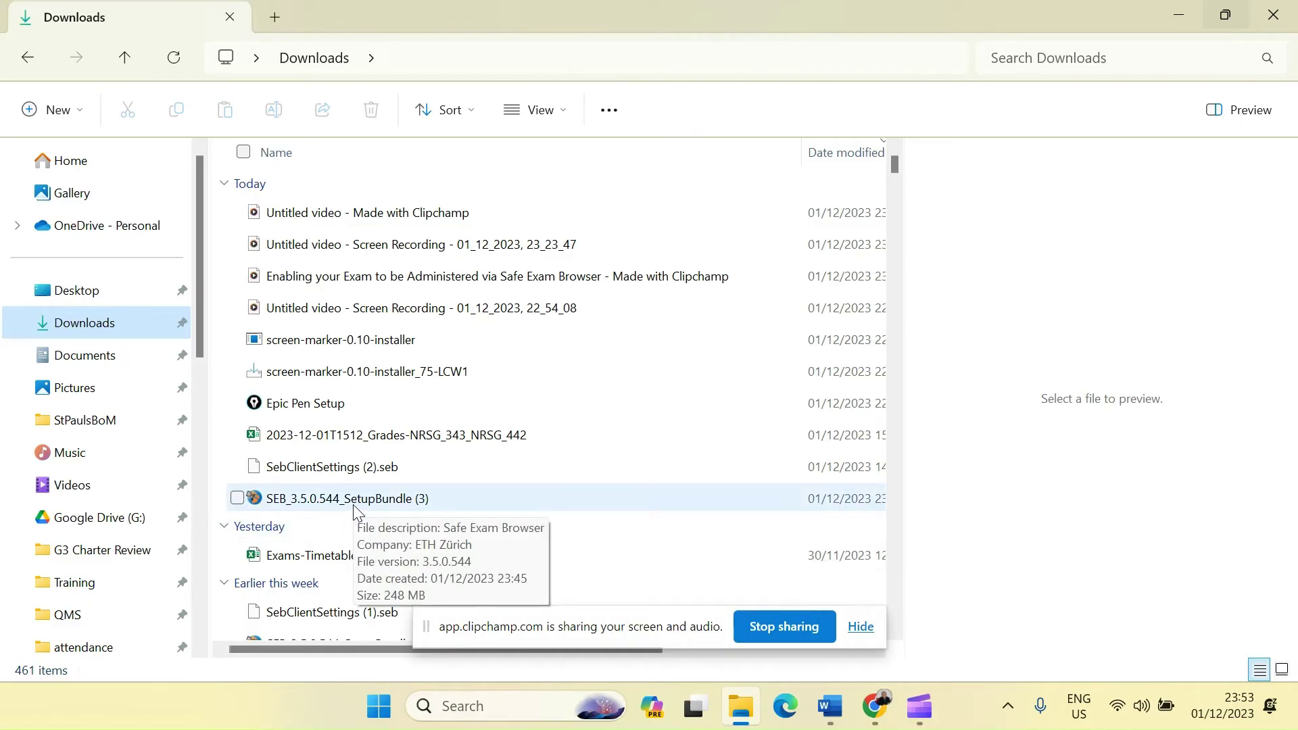
pyautogui.doubleClick(353, 505)
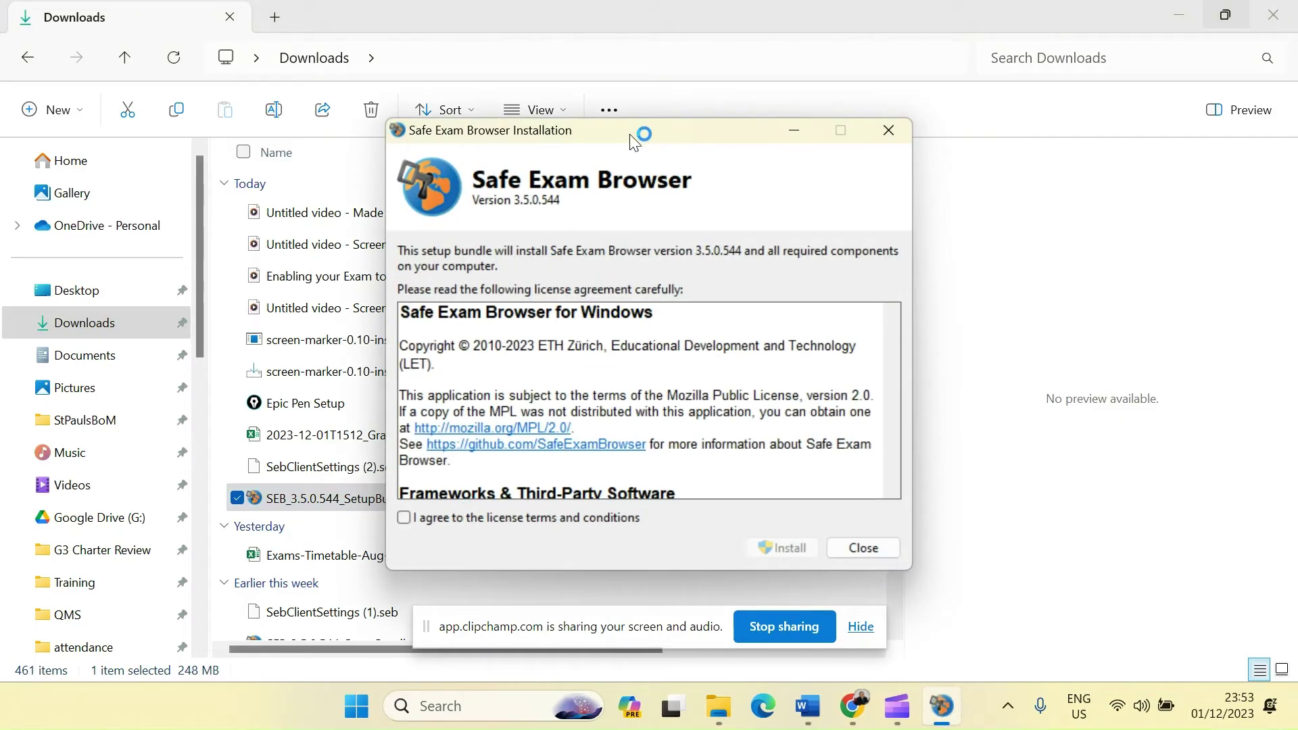
pyautogui.moveTo(632, 134); pyautogui.dragTo(547, 98)
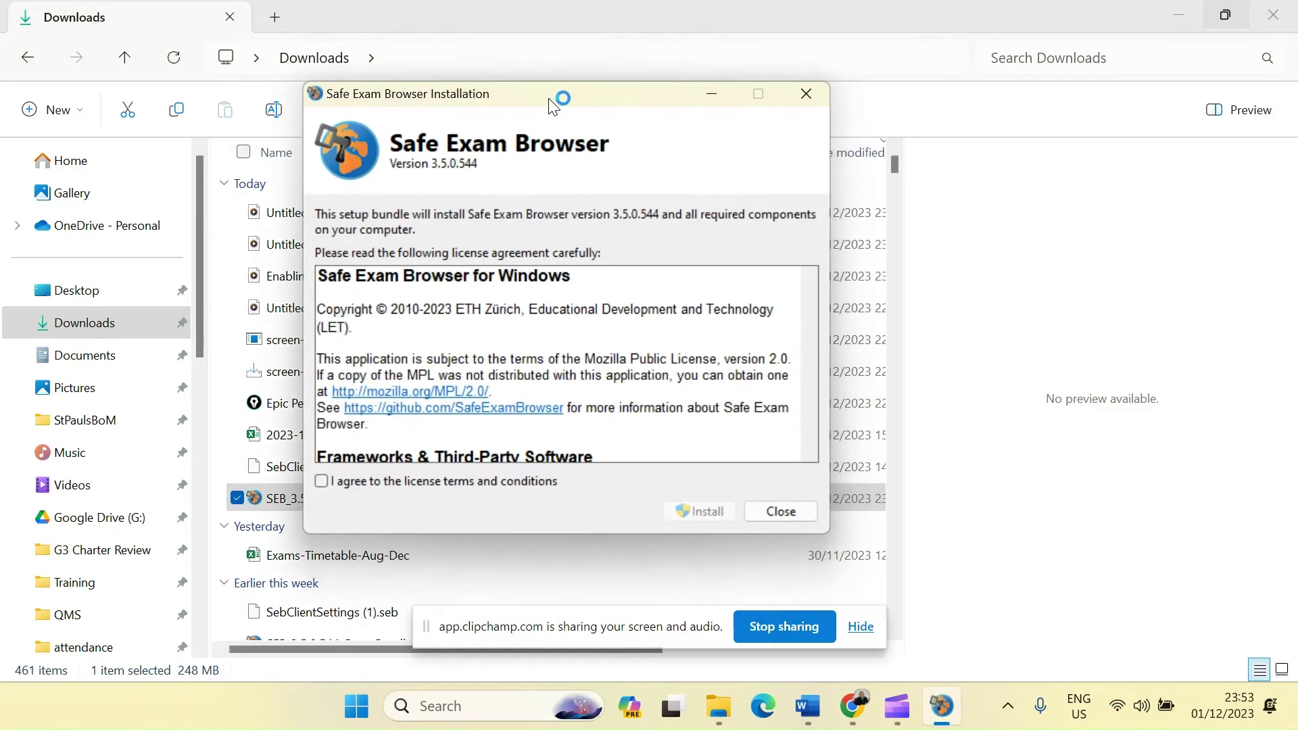
pyautogui.click(322, 482)
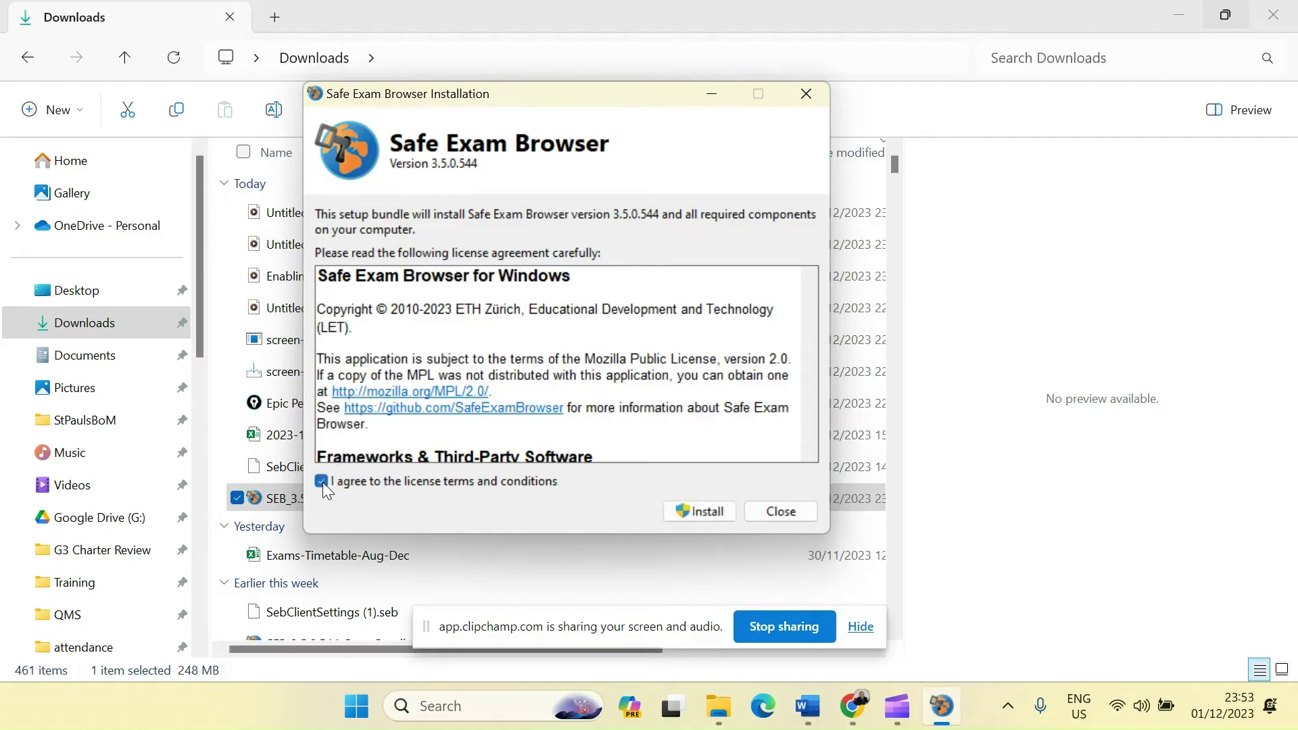
pyautogui.click(700, 512)
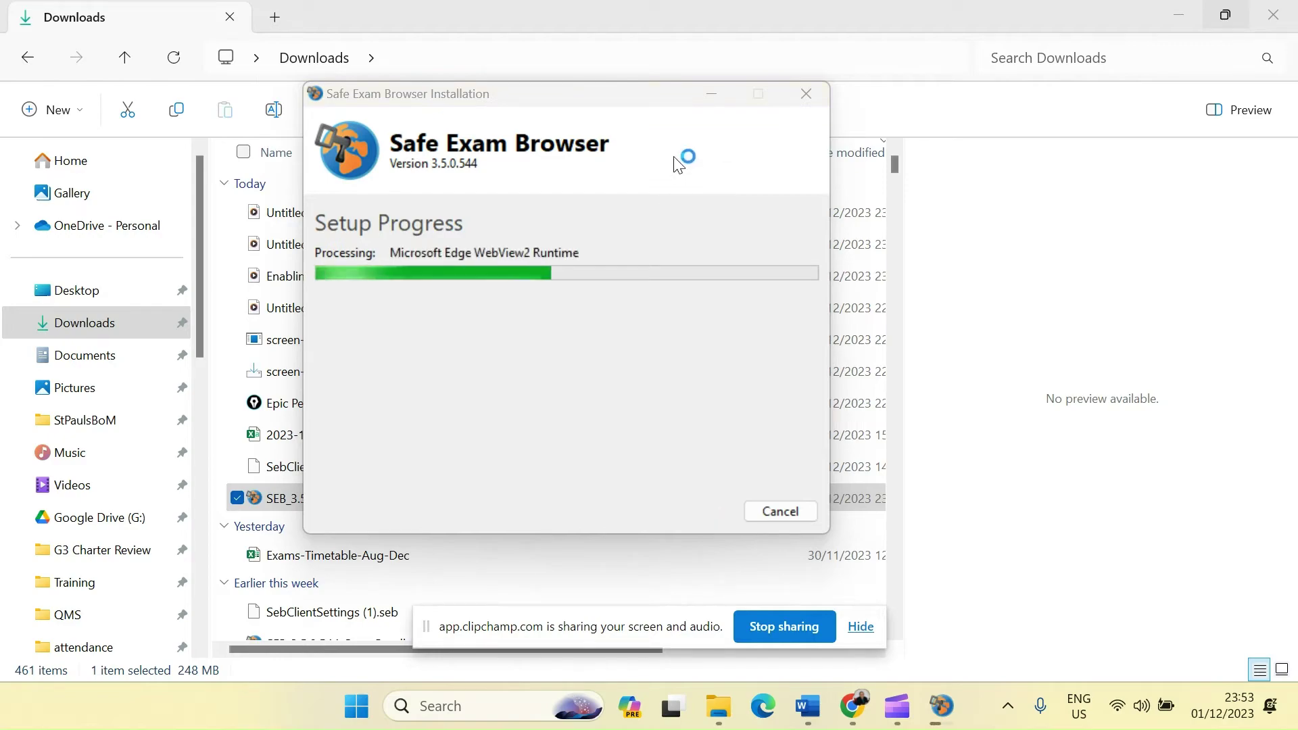
pyautogui.moveTo(647, 107); pyautogui.dragTo(548, 148)
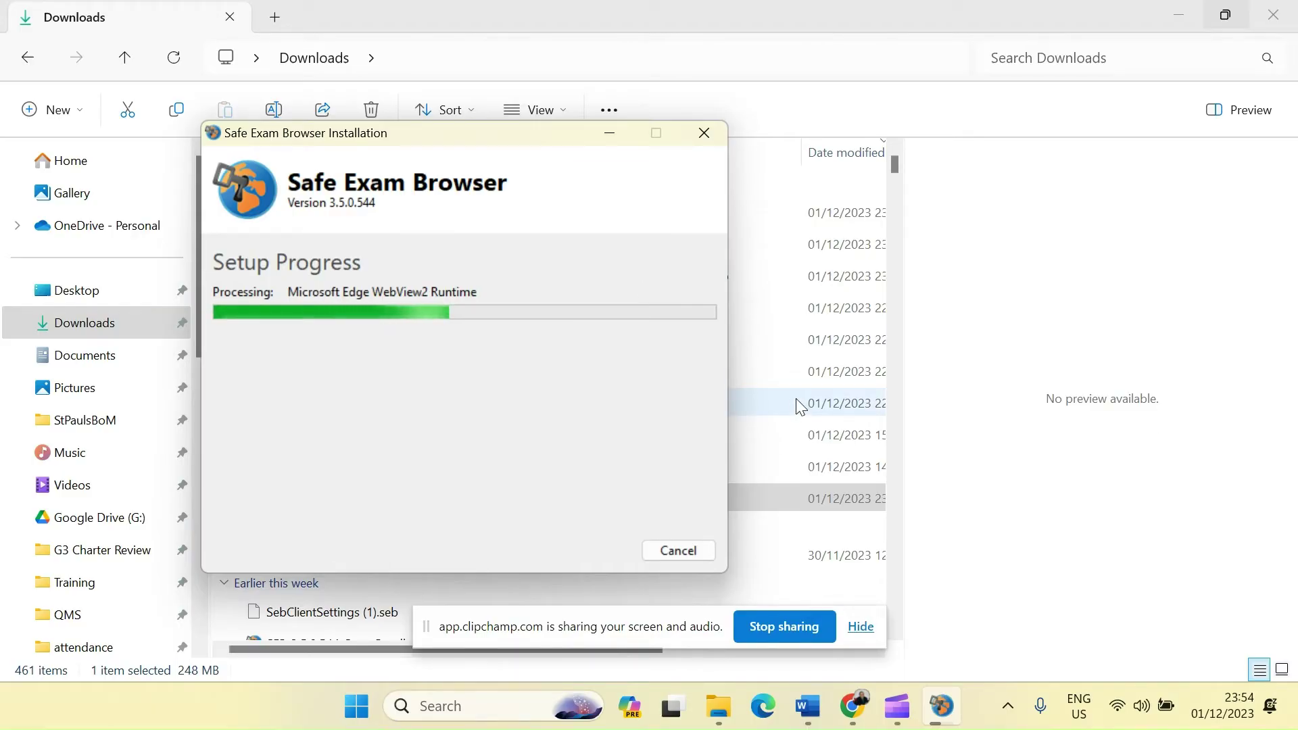
# Reopen the Safe Exam Browser email in Chrome and scroll to the SebClientSettings.seb attachment
pyautogui.click(855, 718)
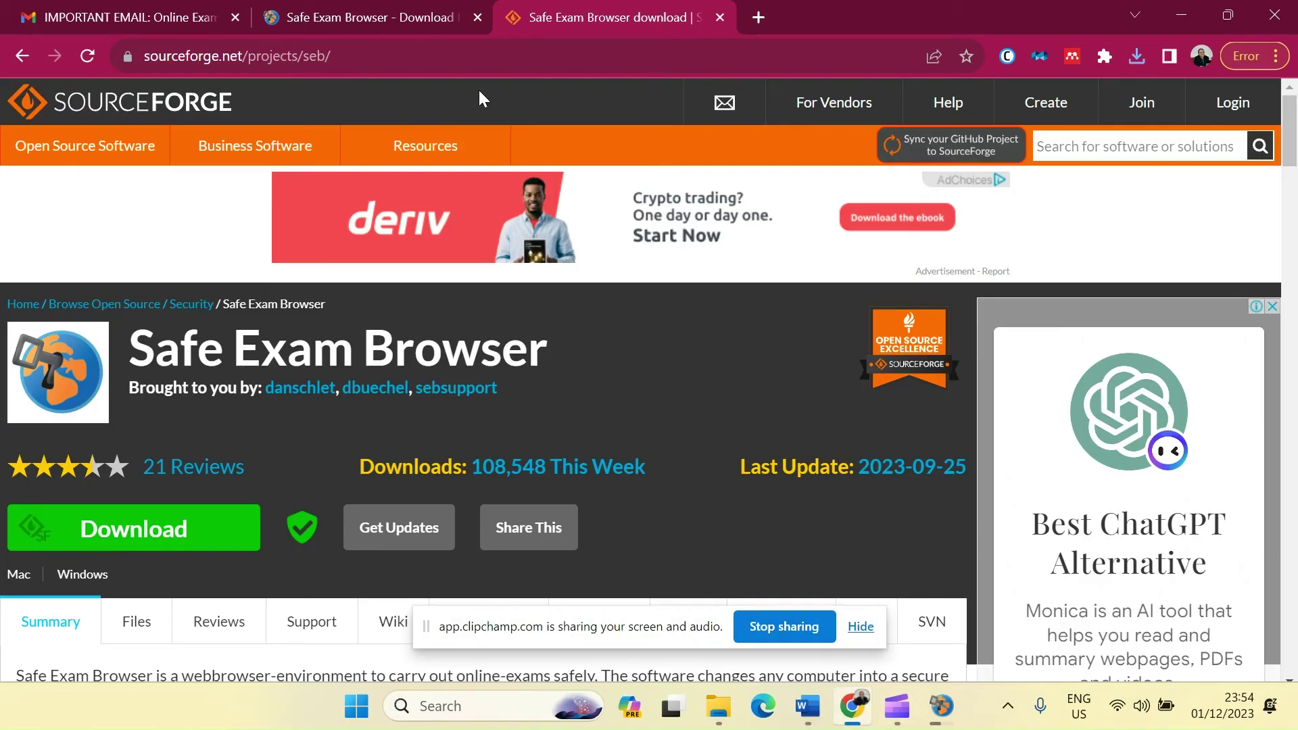
pyautogui.click(172, 16)
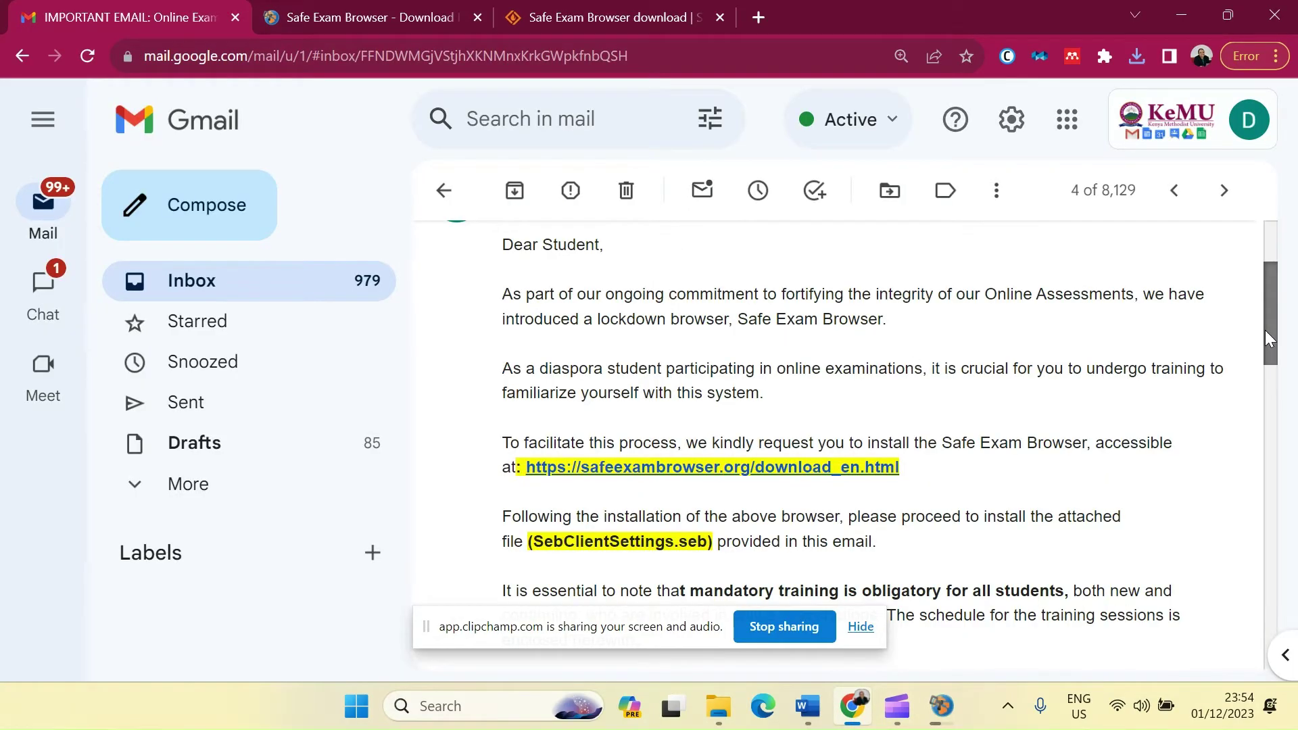
pyautogui.moveTo(1264, 330)
pyautogui.mouseDown()
pyautogui.moveTo(1268, 409)
pyautogui.moveTo(1264, 386)
pyautogui.mouseUp()
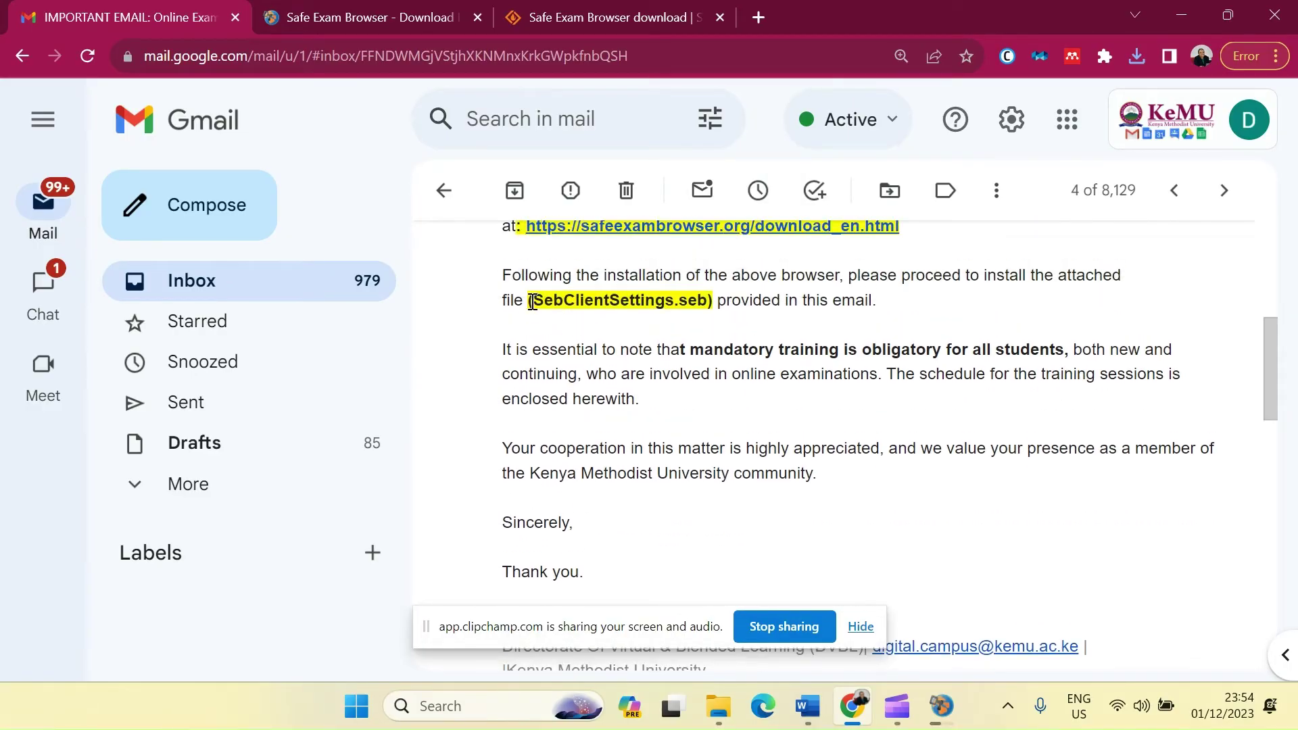
pyautogui.moveTo(534, 300); pyautogui.dragTo(708, 301)
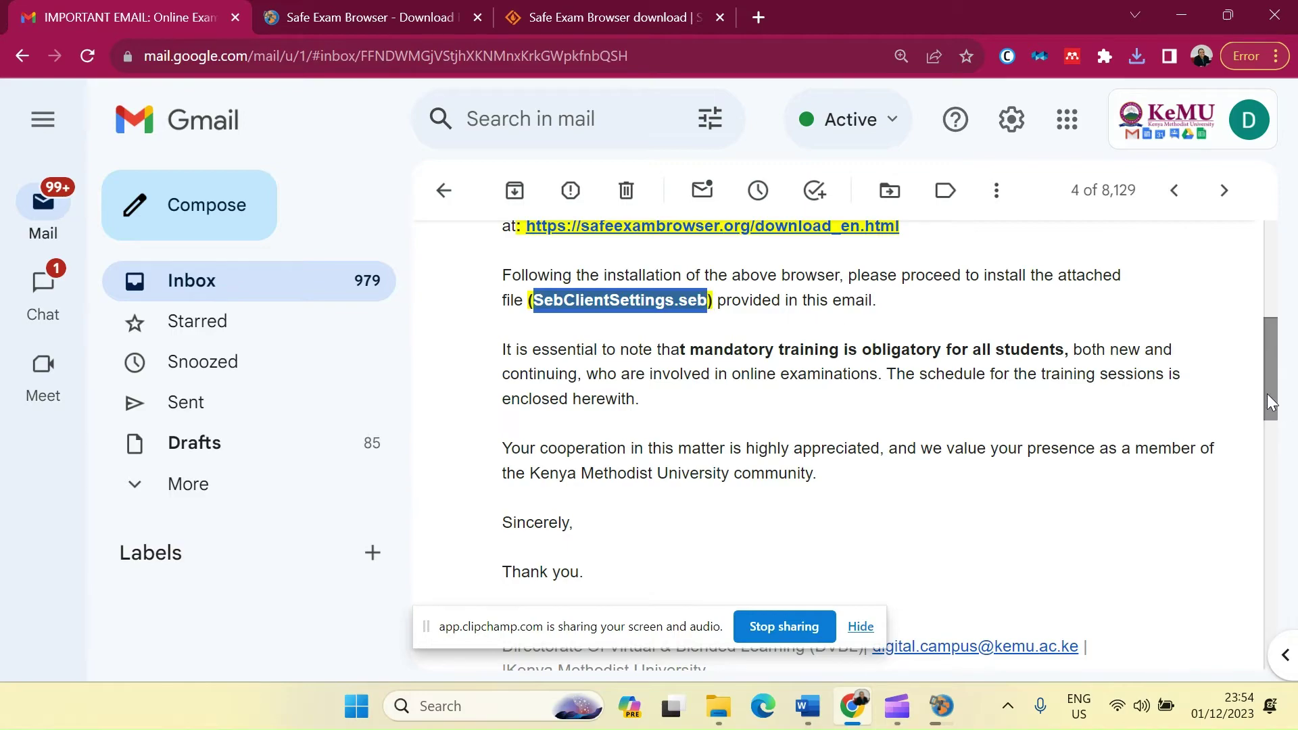
pyautogui.moveTo(1267, 391); pyautogui.dragTo(1282, 525)
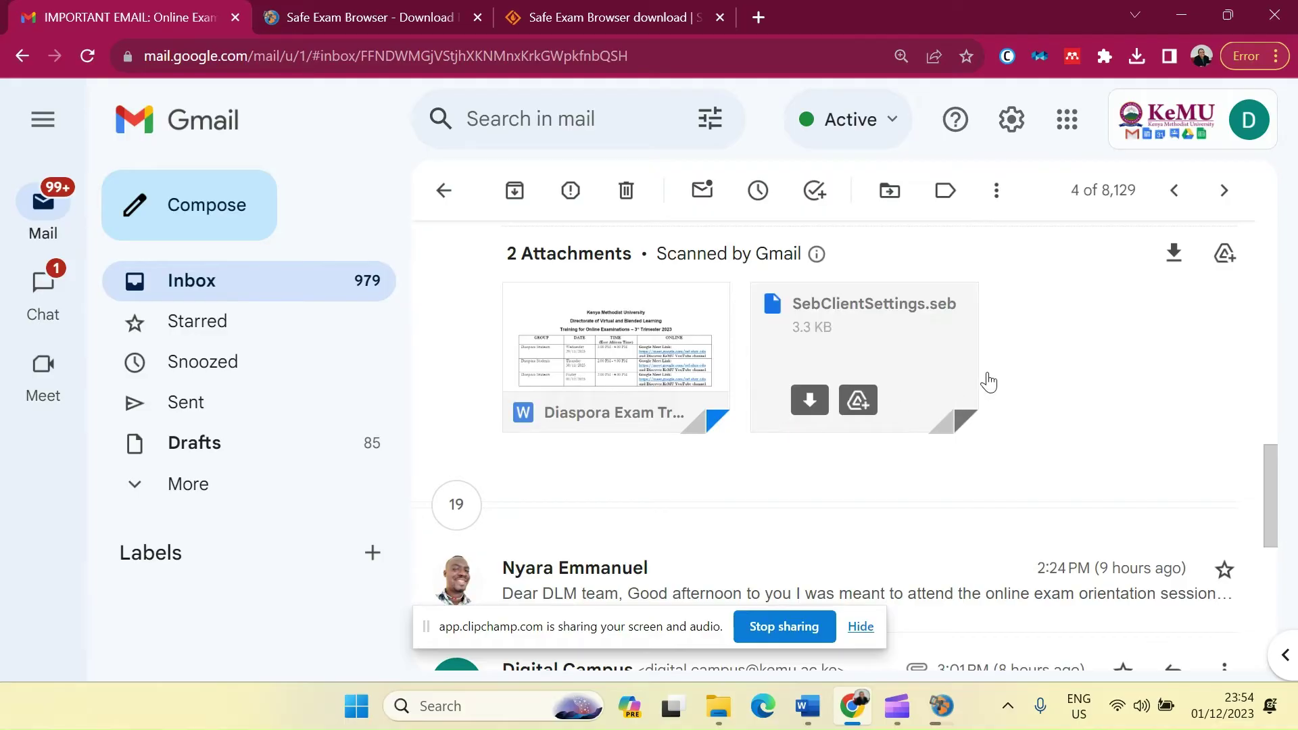
pyautogui.scroll(1, 1273, 467)
pyautogui.scroll(1, 1273, 467)
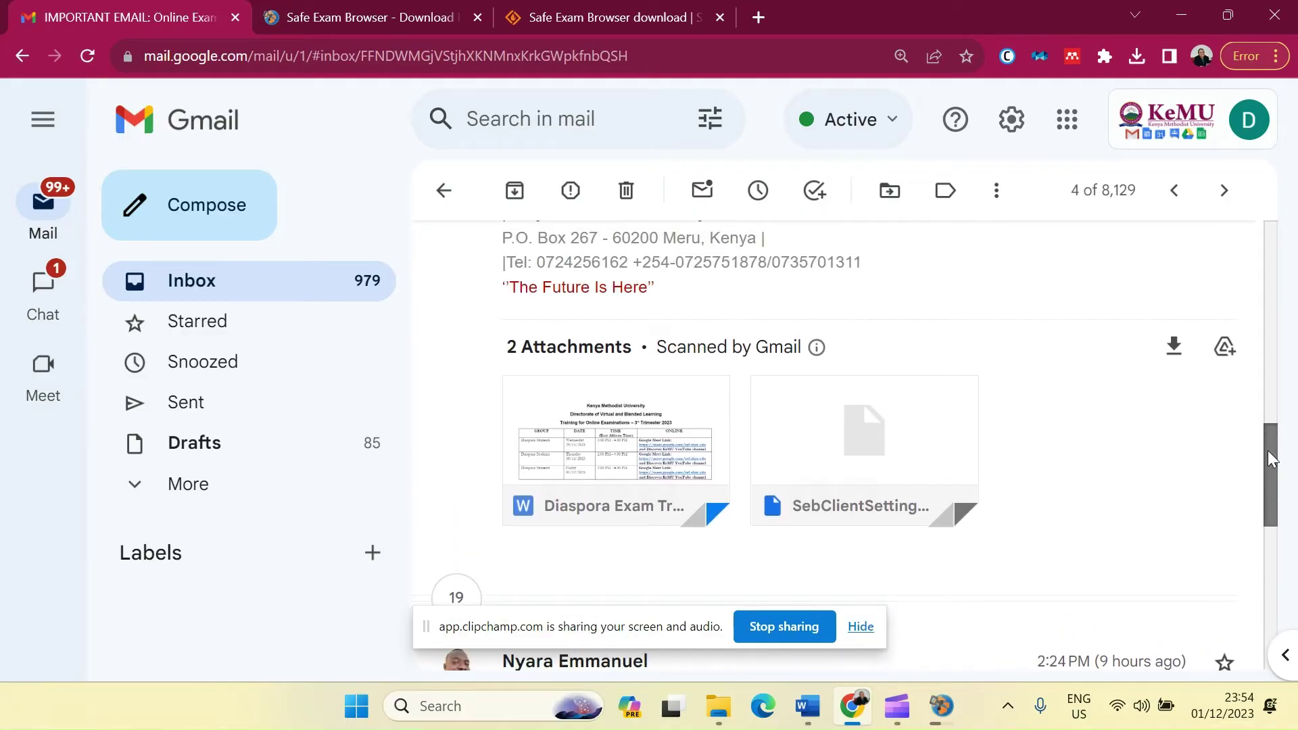
# Open the Documents folder and select 1.seb, moving the installer window aside
pyautogui.click(721, 715)
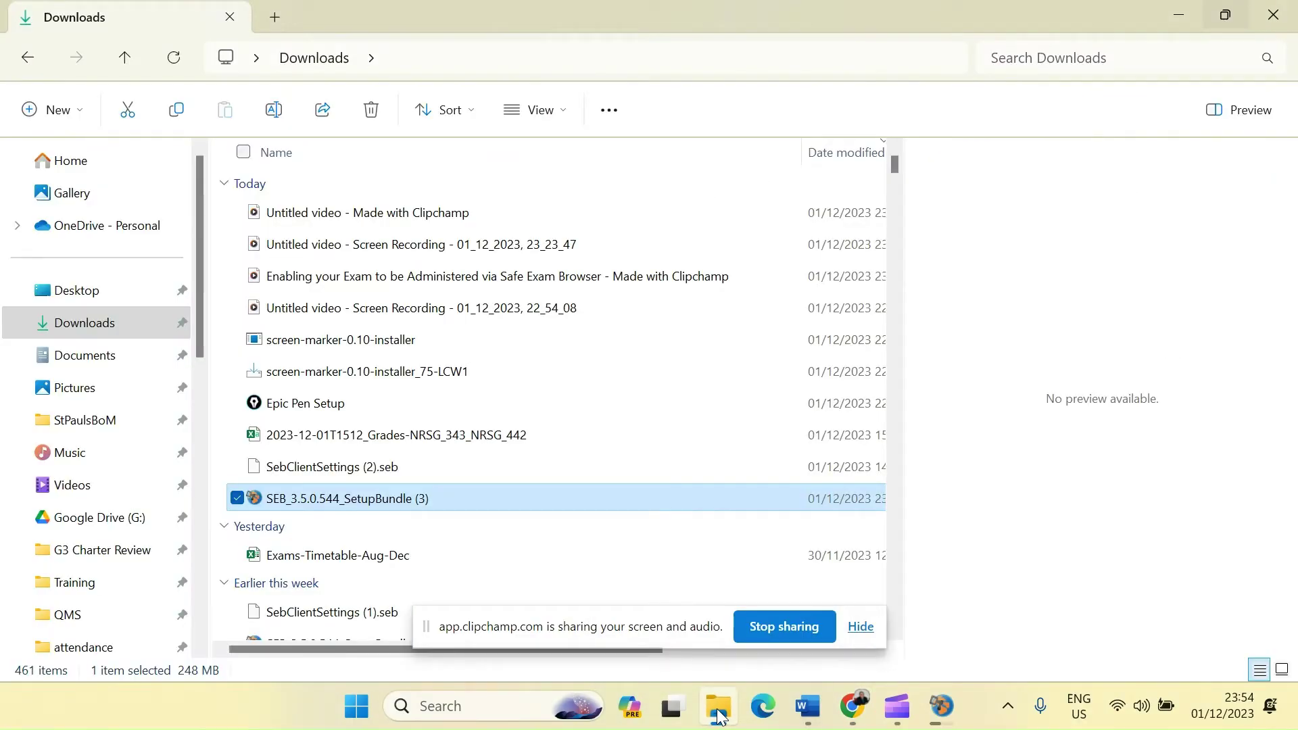
pyautogui.click(120, 370)
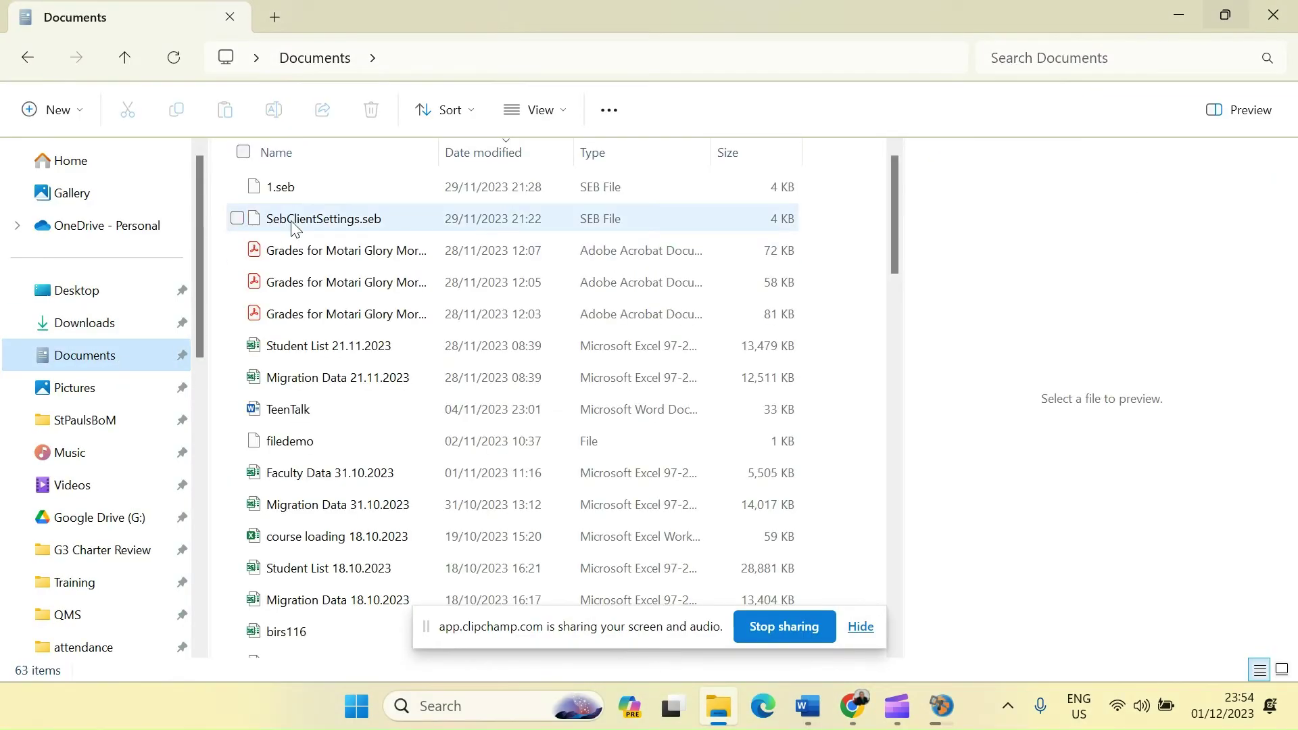
pyautogui.click(273, 192)
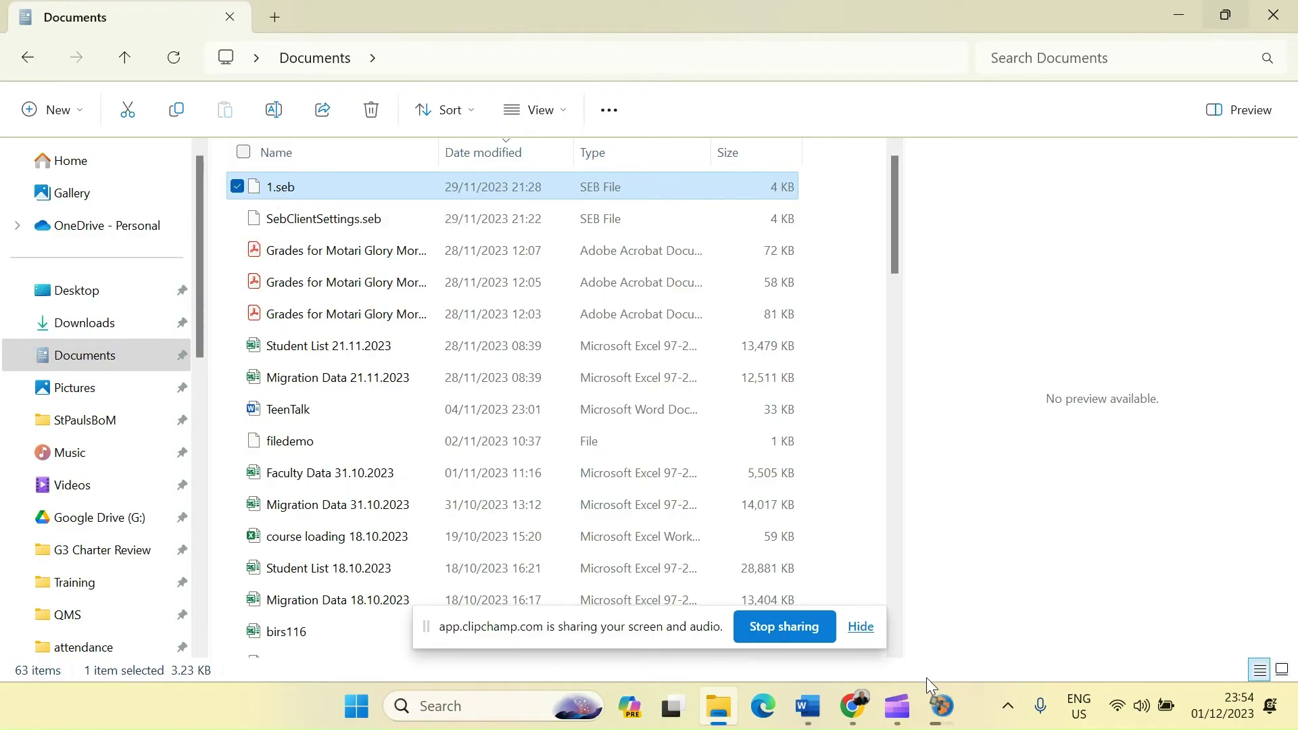
pyautogui.click(941, 706)
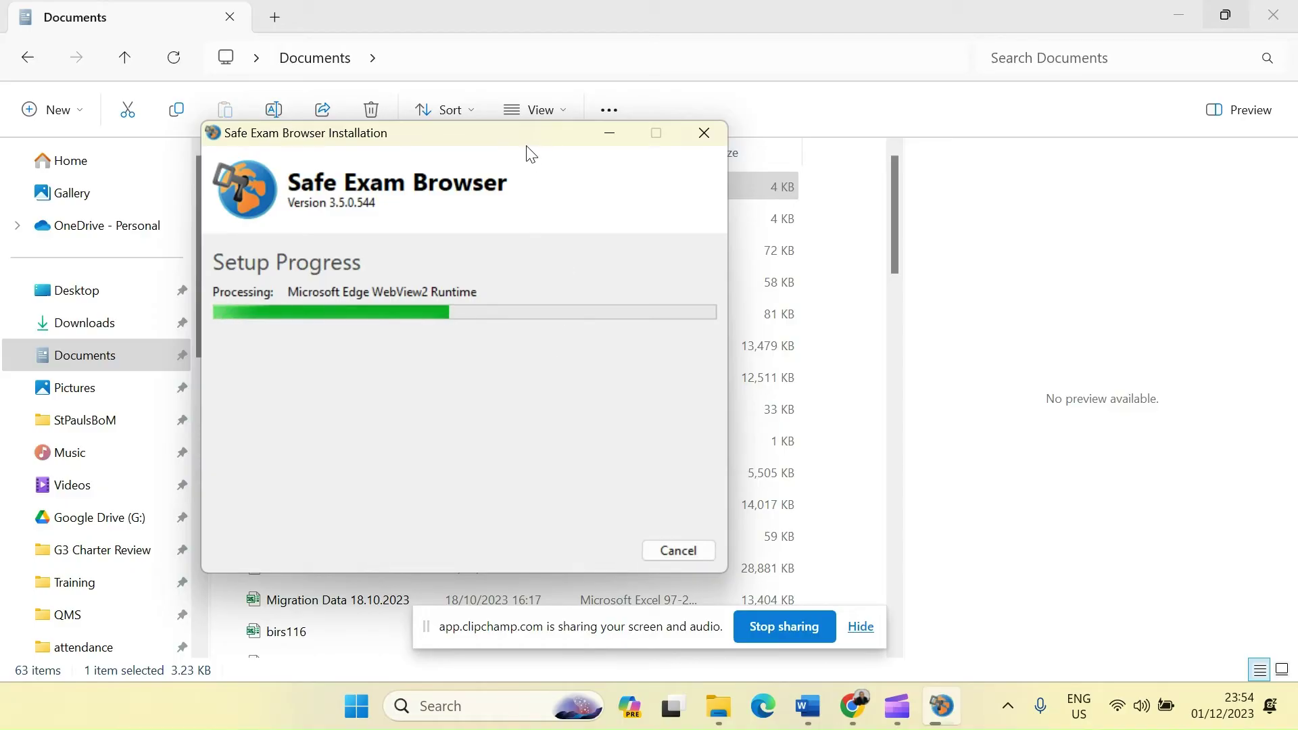
pyautogui.moveTo(525, 141); pyautogui.dragTo(478, 225)
pyautogui.click(329, 177)
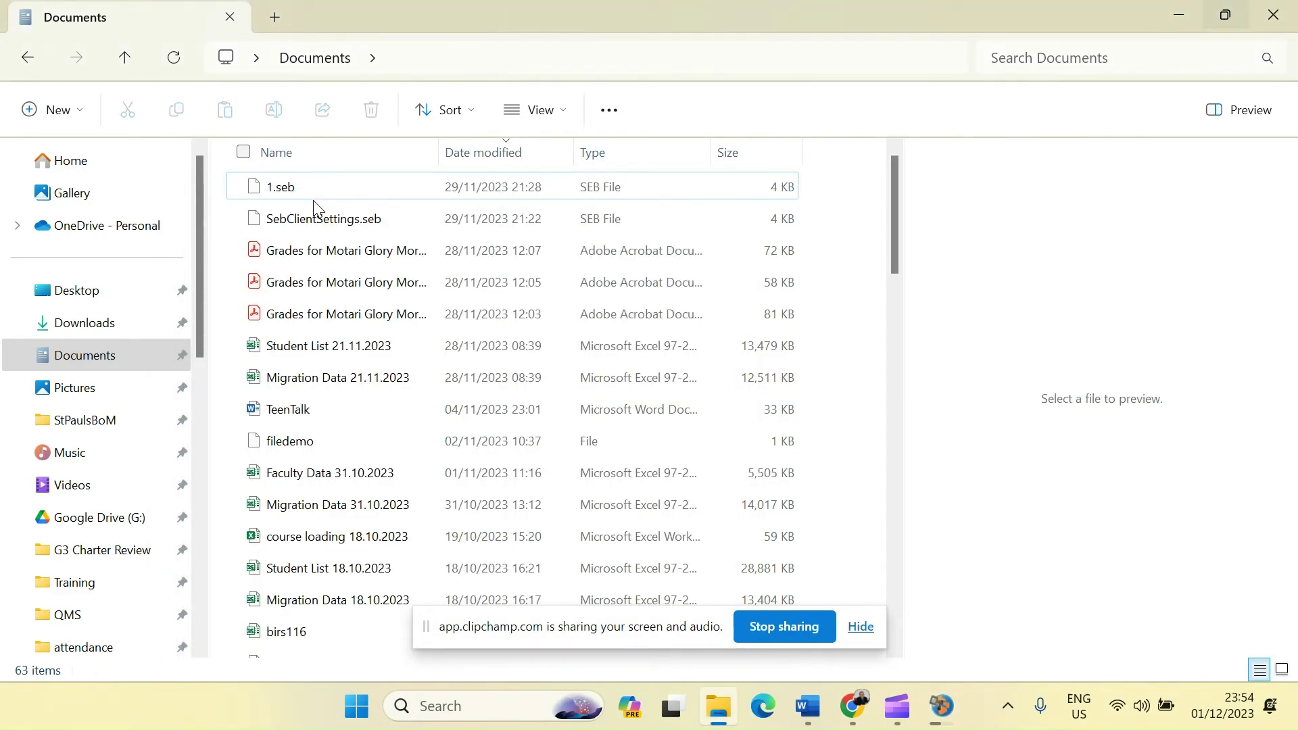
# Bring the SEB installer forward and wait for 'Installation Successfully Completed'
pyautogui.click(943, 715)
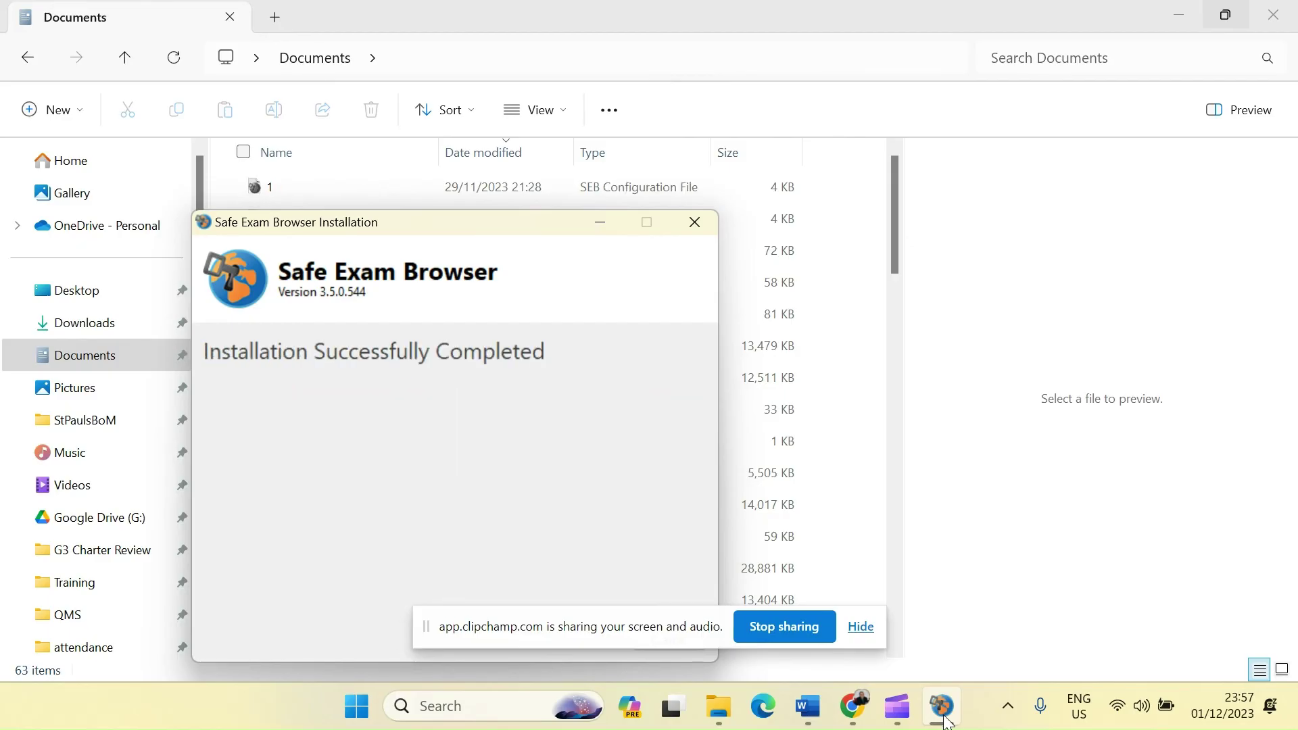
# Close the finished installer, apply the '1' configuration file from Documents, and let SEB quit
pyautogui.click(942, 707)
pyautogui.moveTo(503, 233); pyautogui.dragTo(498, 128)
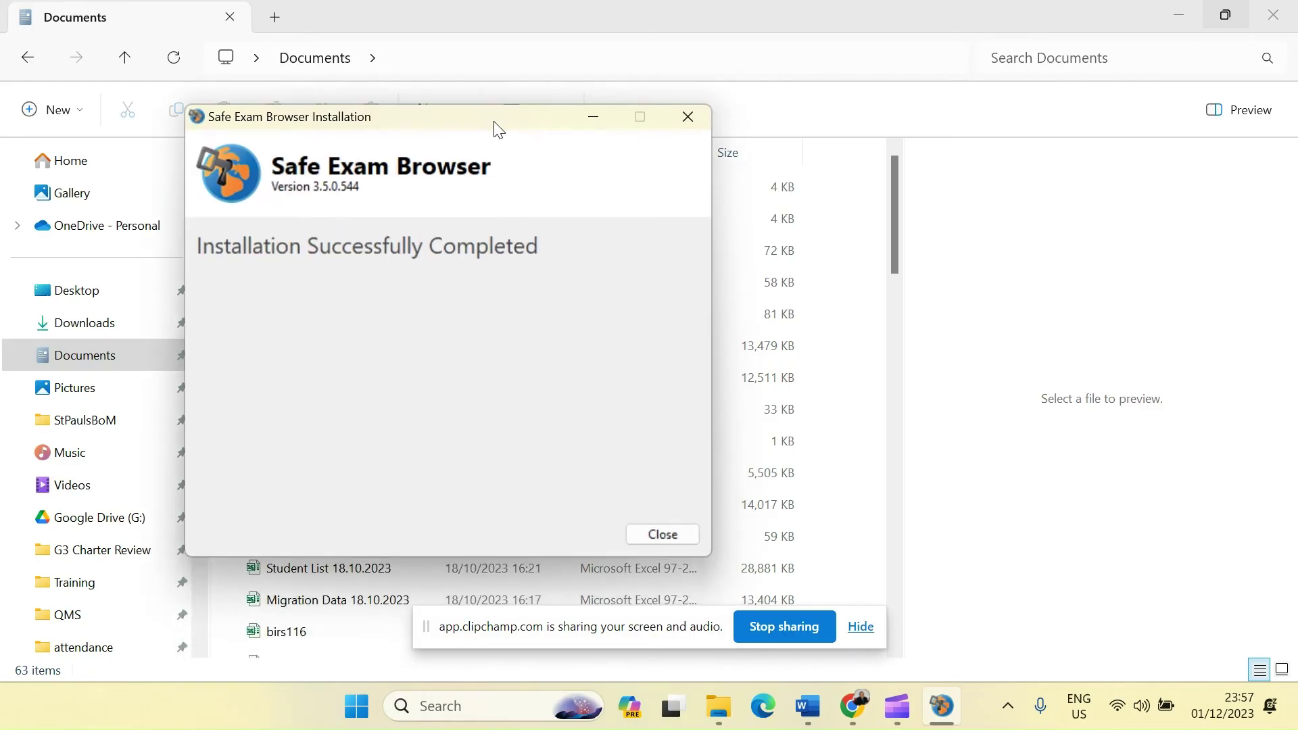
pyautogui.click(669, 535)
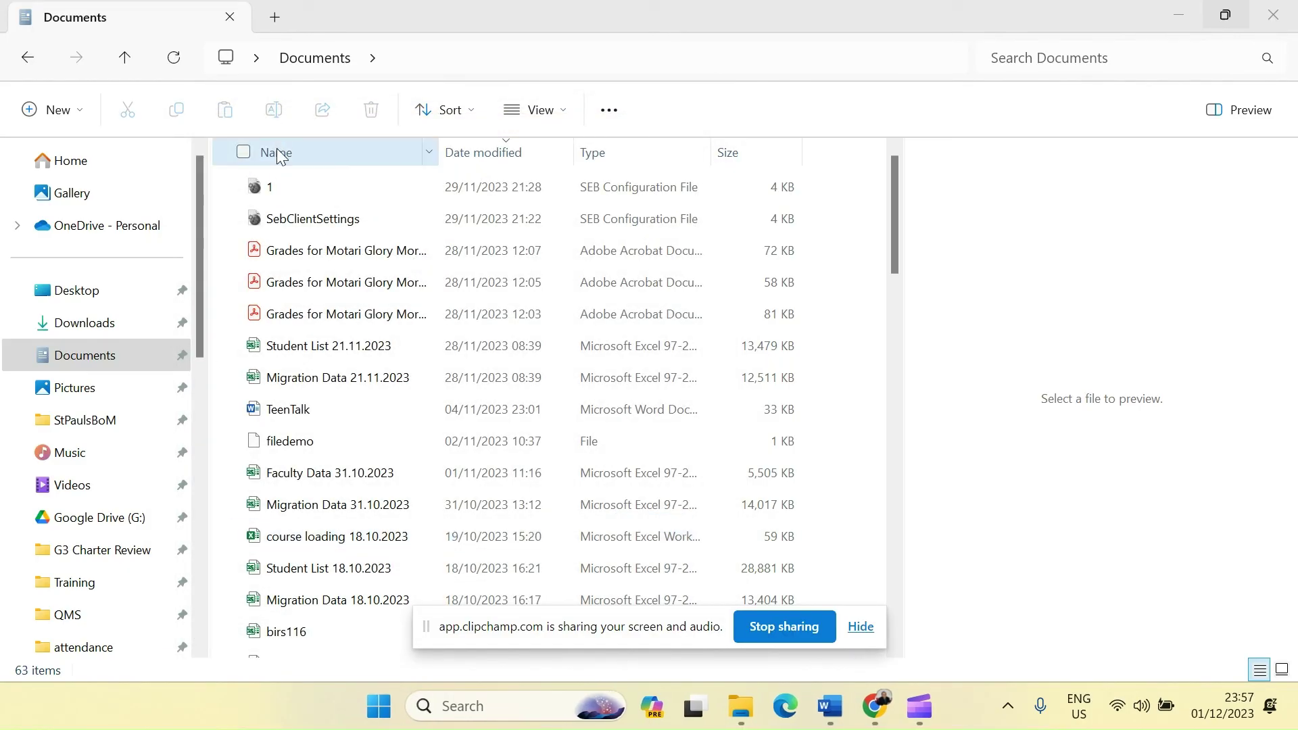
pyautogui.click(290, 198)
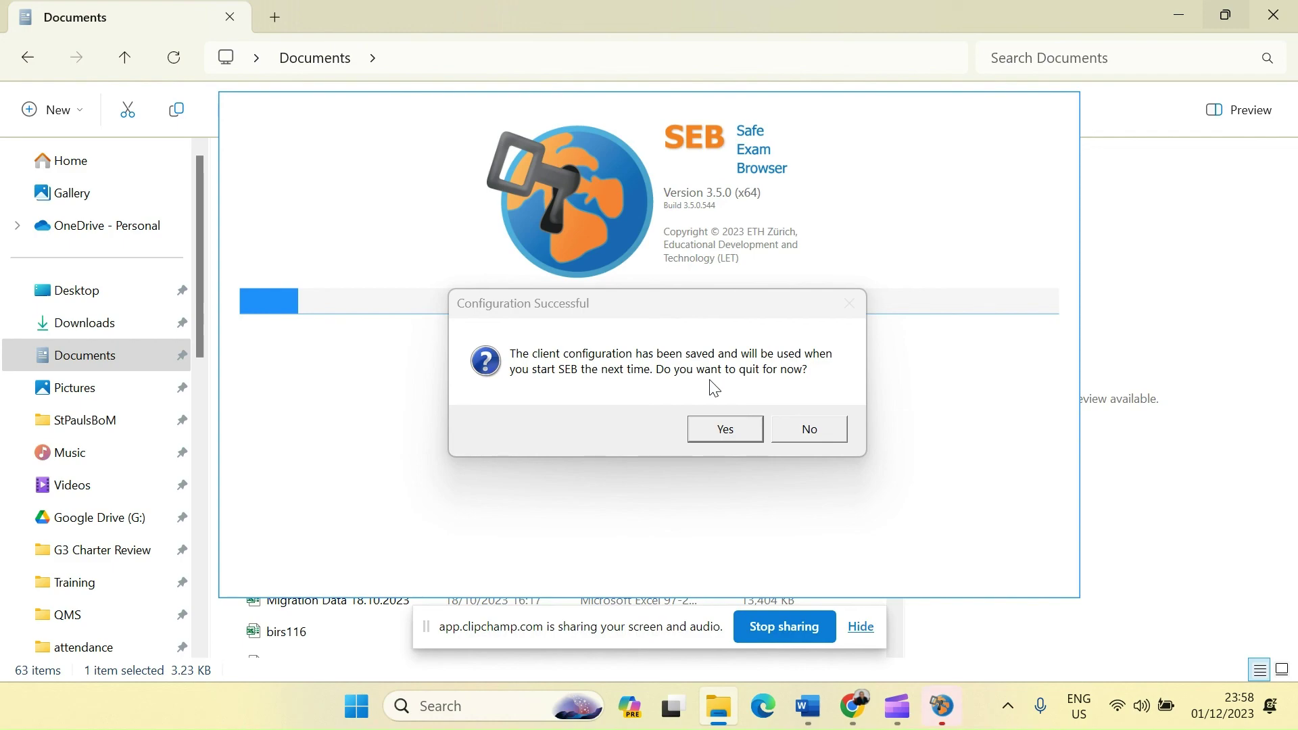
pyautogui.click(717, 436)
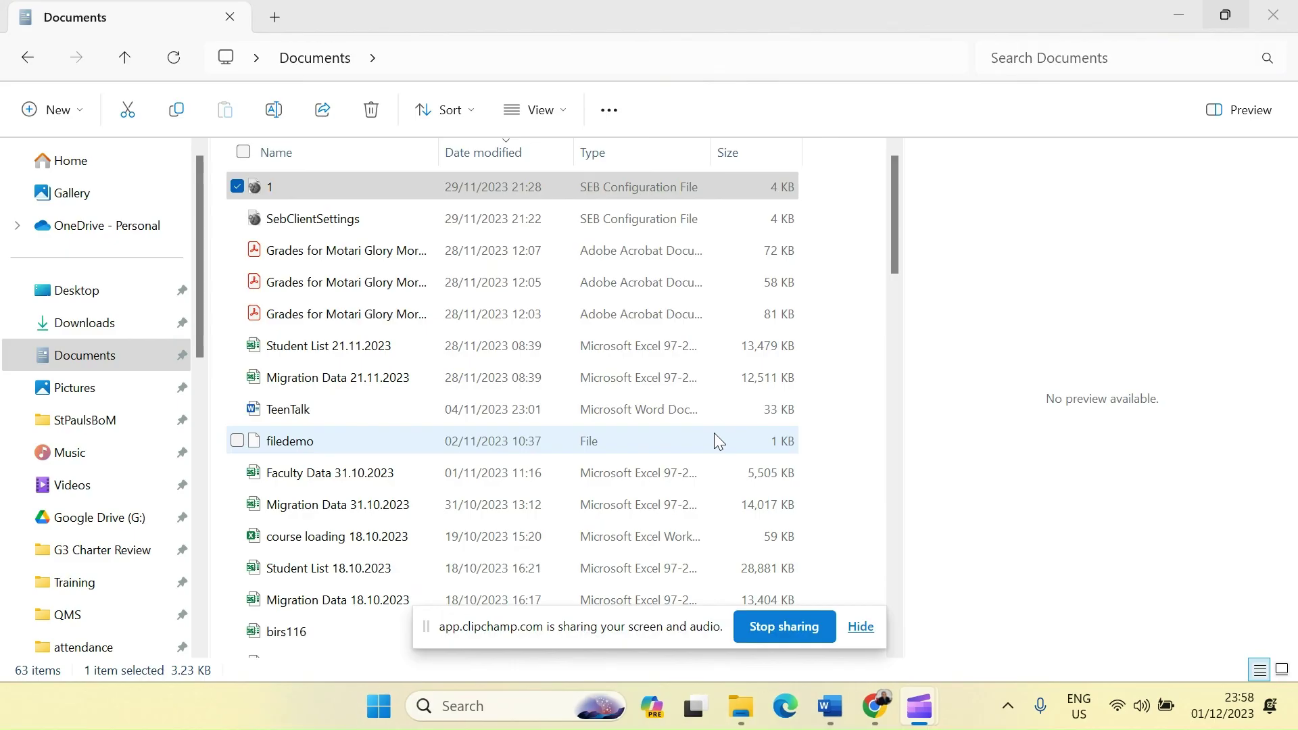
# Search Windows for 'safe' and open Safe Exam Browser from the results
pyautogui.click(509, 708)
pyautogui.write('safe')
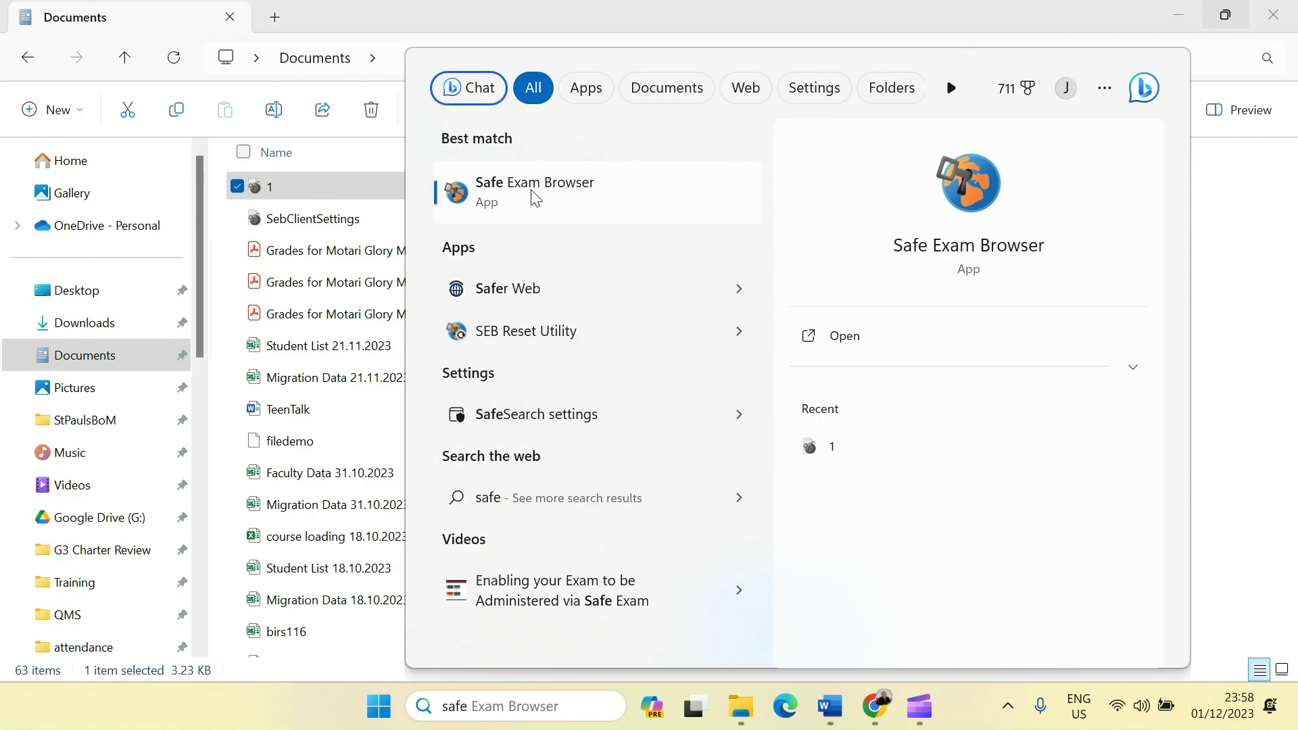
pyautogui.click(833, 340)
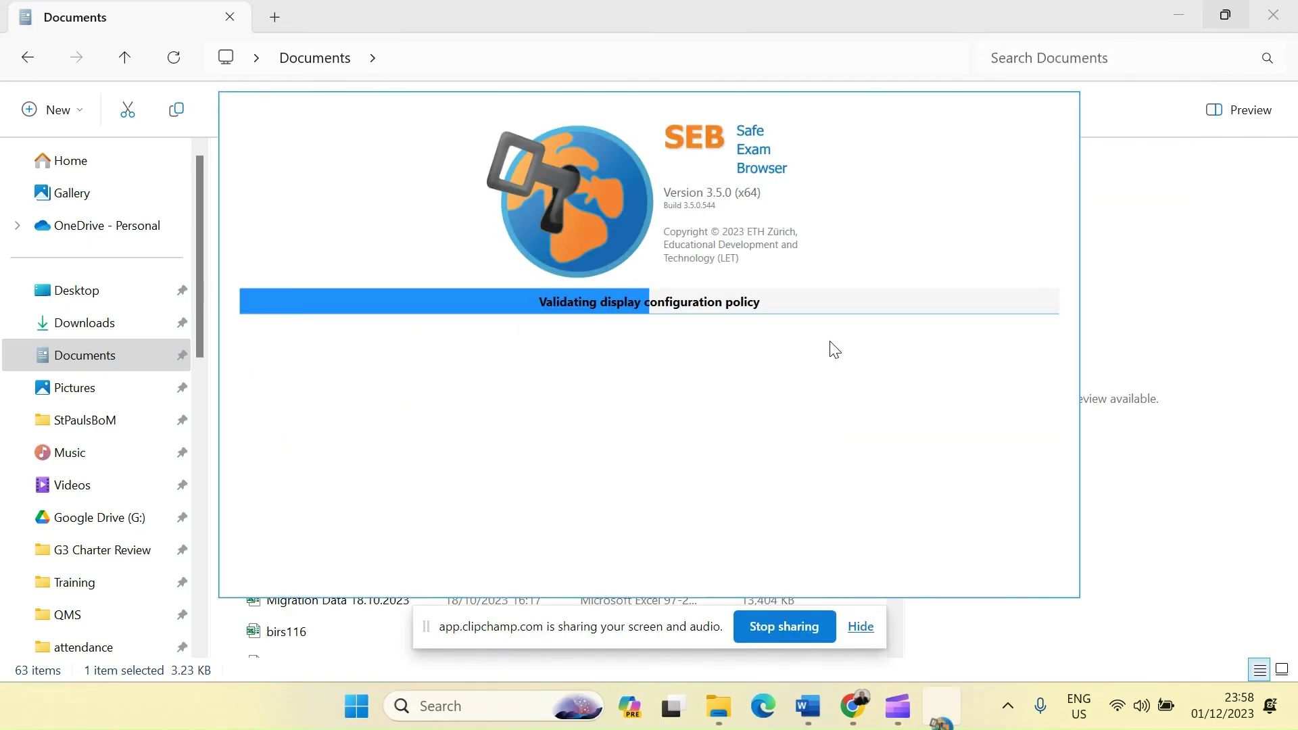